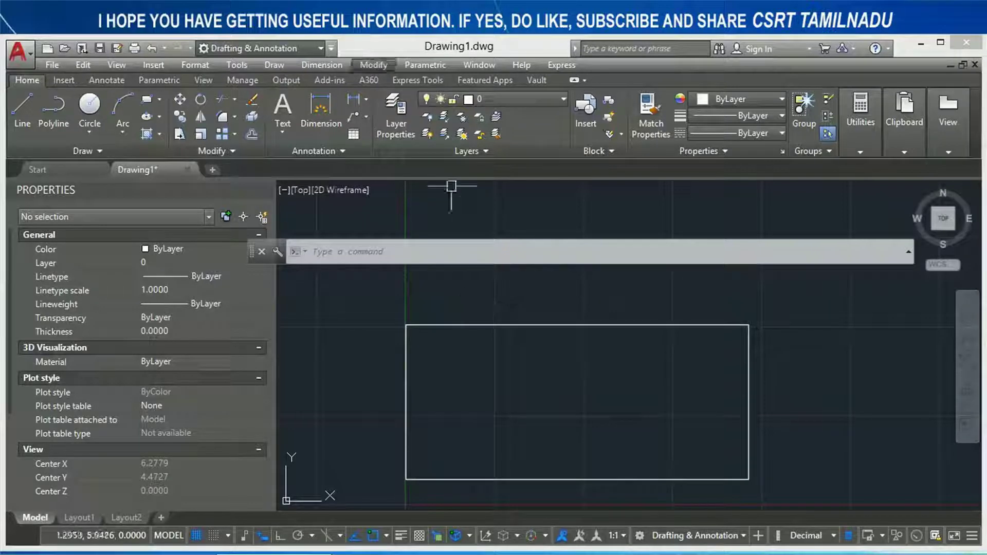
# Step: Look through the dimension command lists and try DLI and DIML, cancelling each
pyautogui.click(329, 64)
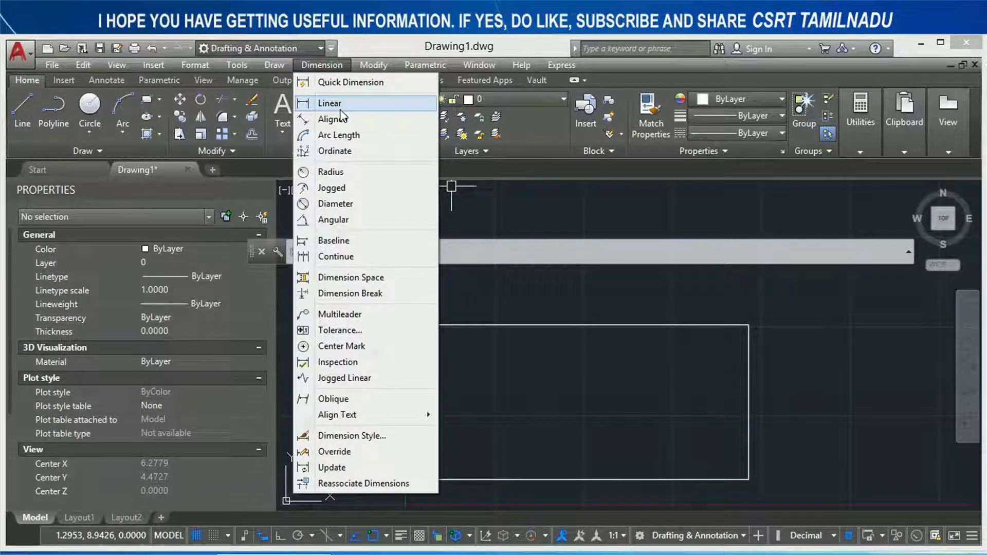
pyautogui.click(637, 285)
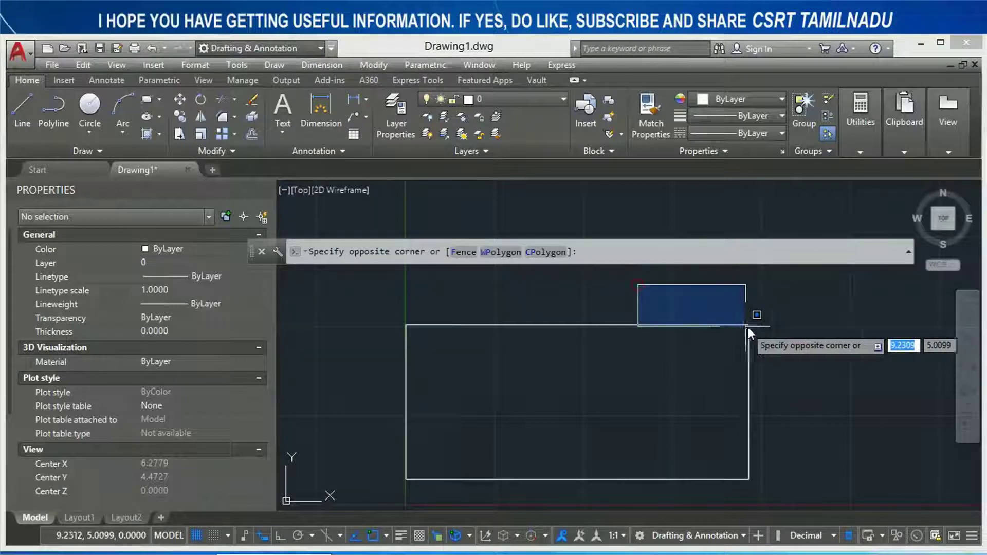
pyautogui.click(770, 309)
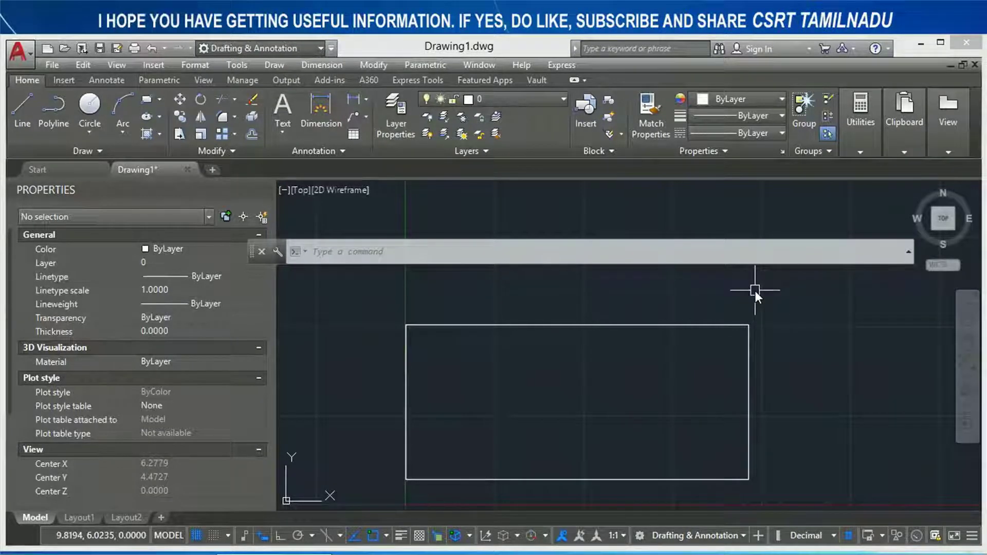
pyautogui.write('DLI')
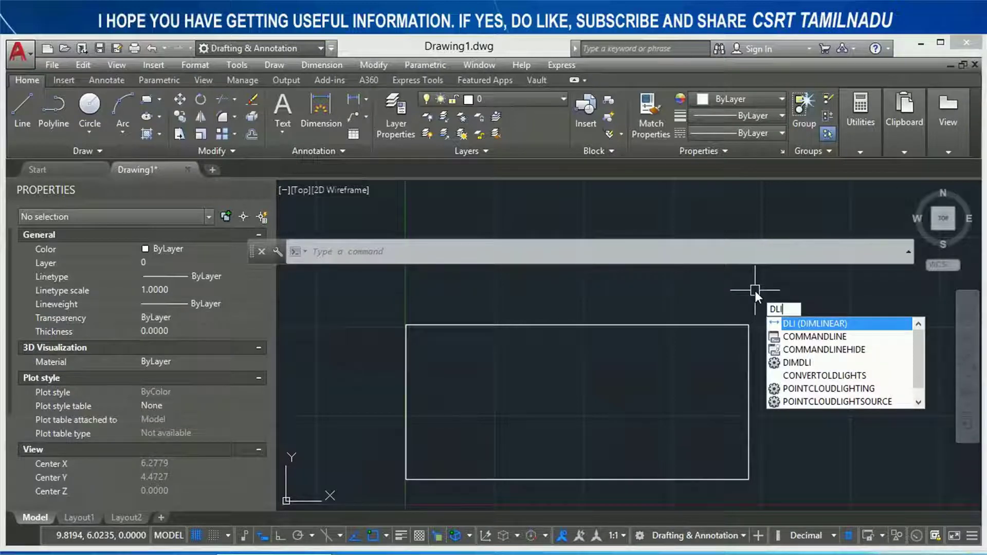
pyautogui.press('Escape')
pyautogui.write('DIML')
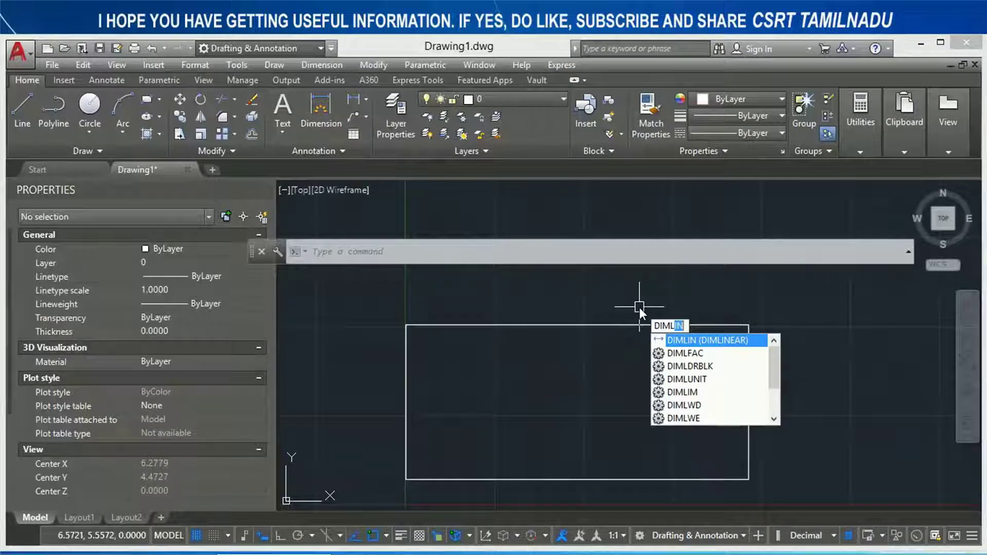
pyautogui.press('Escape')
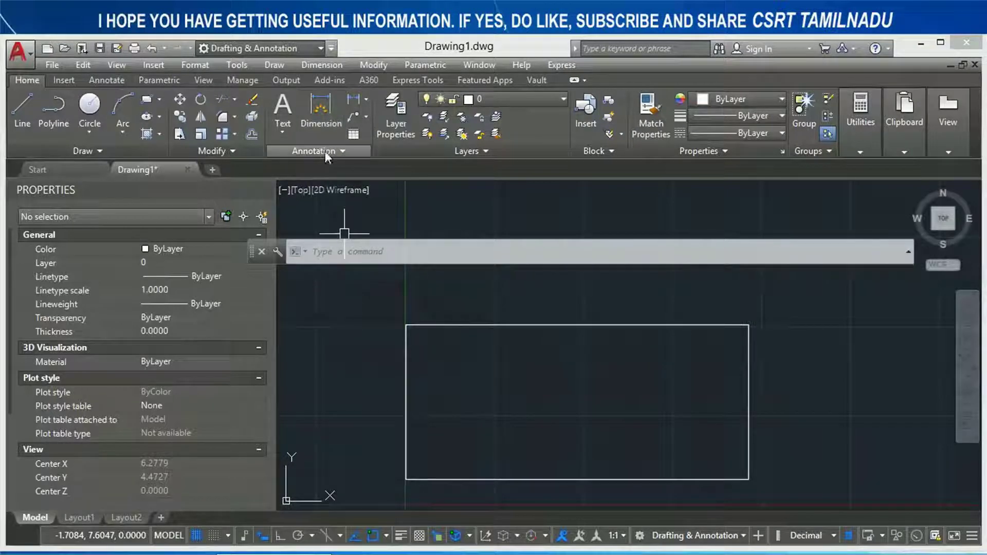
pyautogui.click(367, 99)
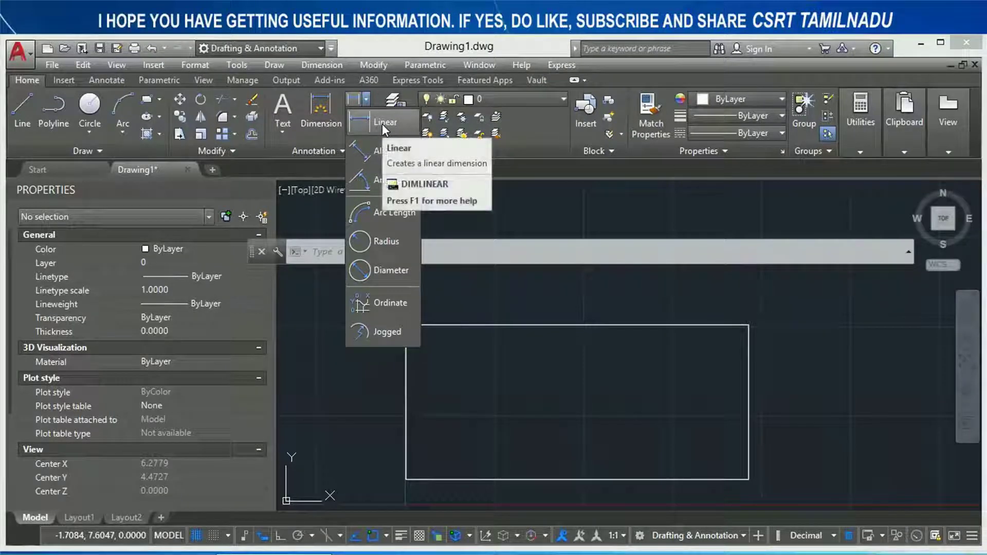
pyautogui.press('Escape')
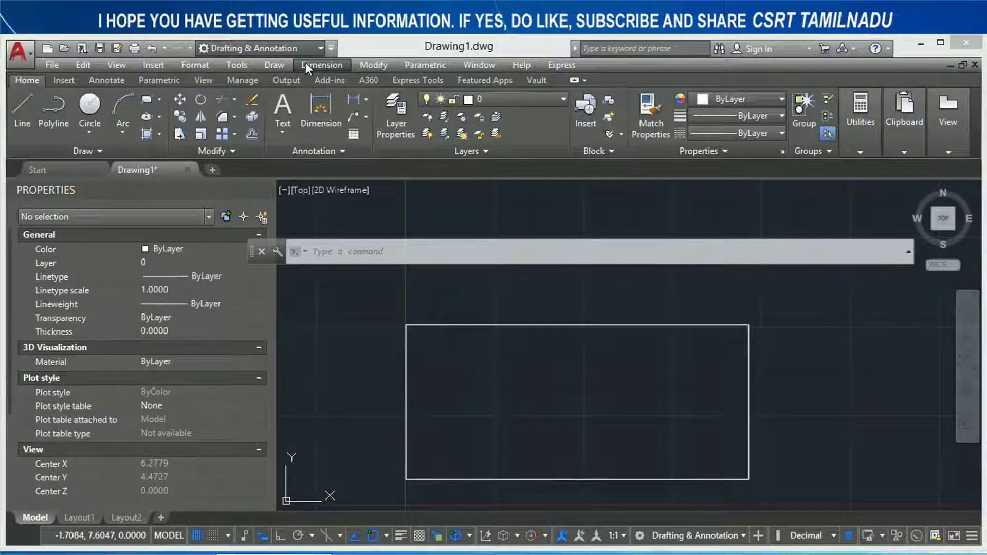
pyautogui.click(317, 66)
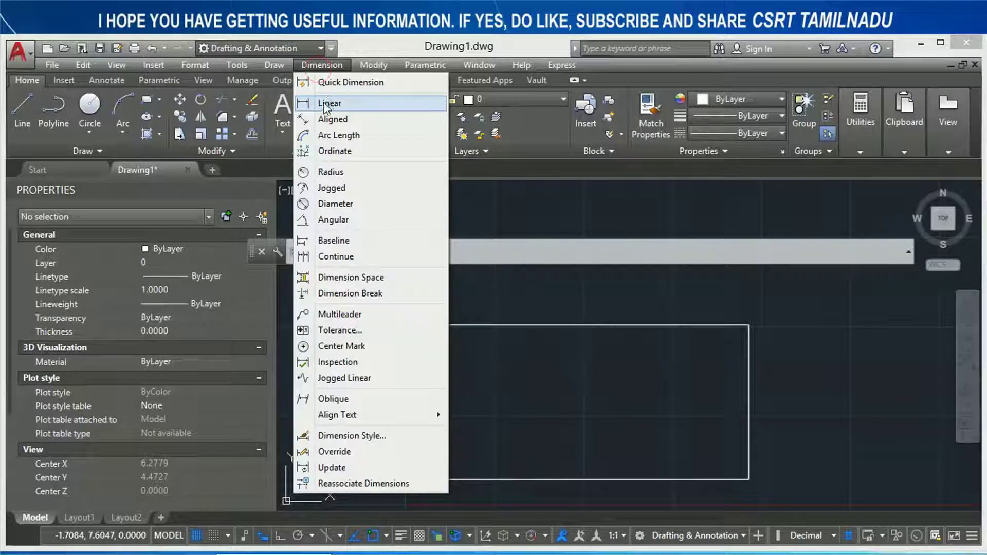
pyautogui.press('Escape')
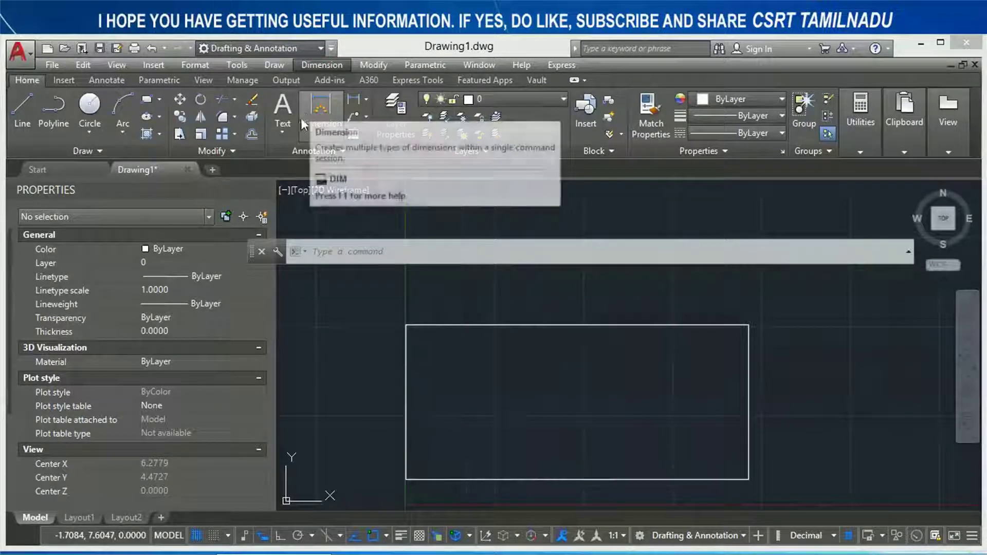
# Step: Show the AutoCAD Dimension toolbar and dock it under the ribbon
pyautogui.click(239, 65)
pyautogui.moveTo(298, 42)
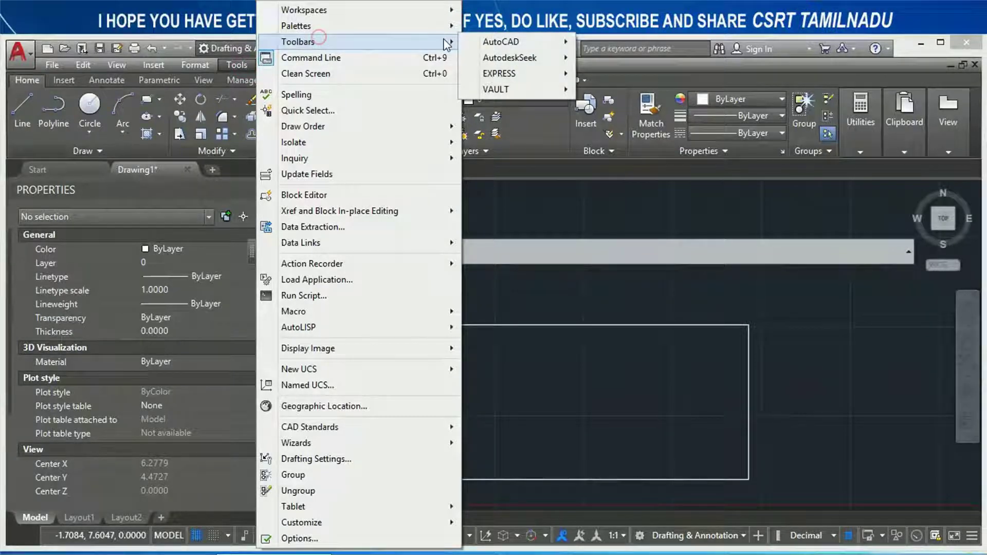
pyautogui.click(517, 42)
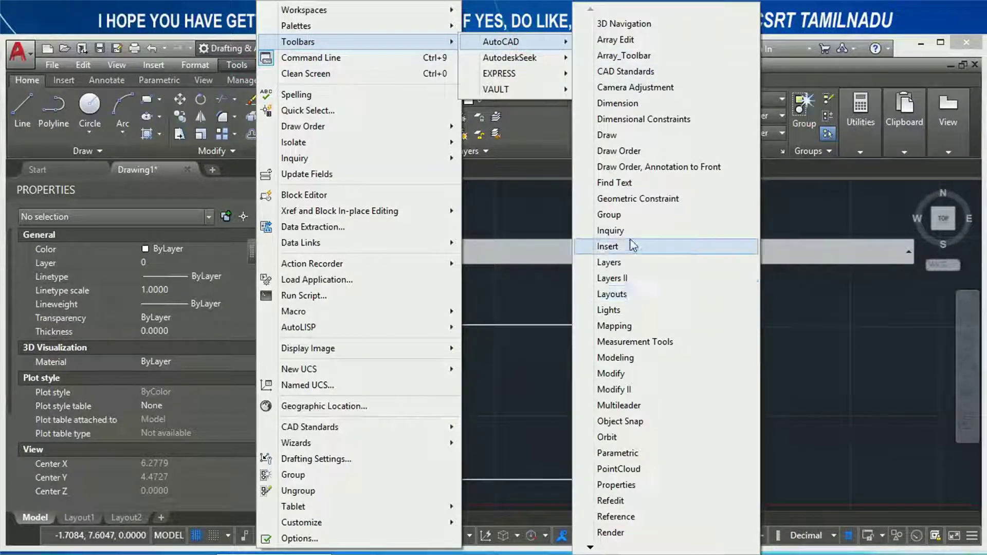
pyautogui.click(616, 103)
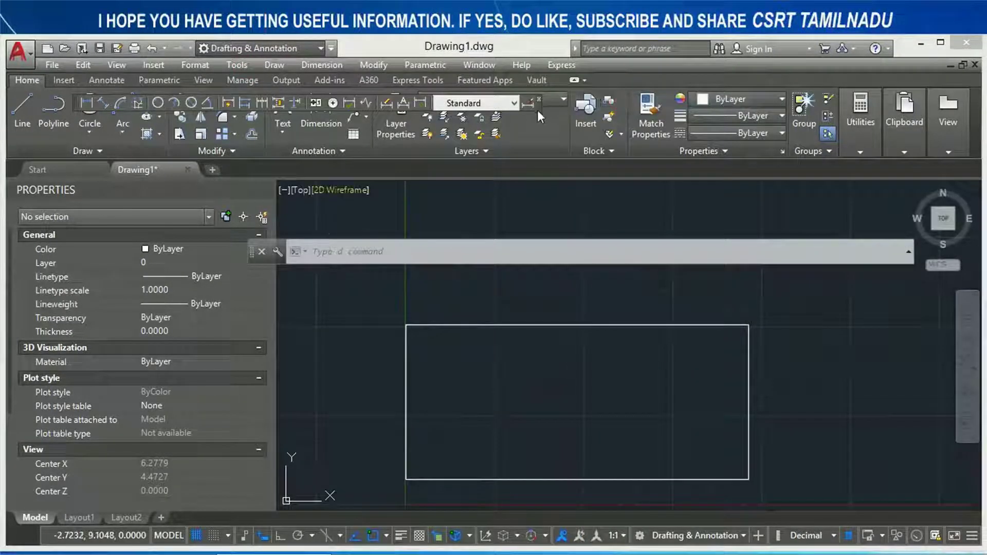
pyautogui.moveTo(539, 104); pyautogui.dragTo(558, 168)
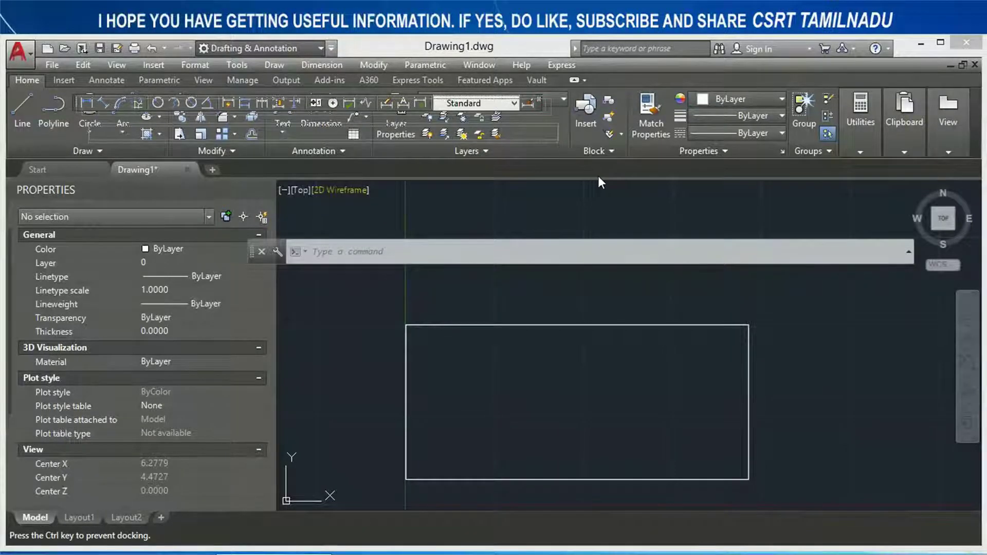
pyautogui.moveTo(558, 168); pyautogui.dragTo(660, 169)
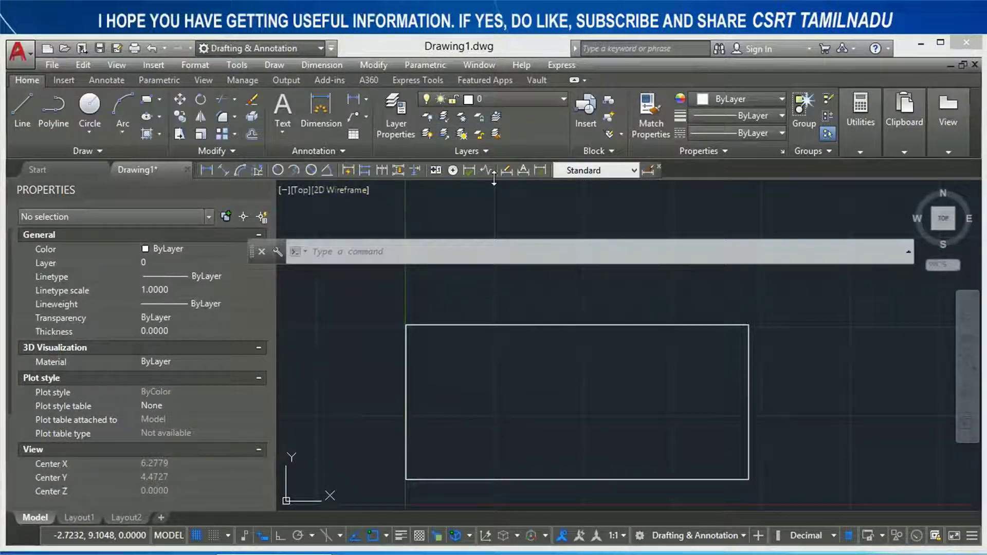
# Step: Add a 9.6268 linear dimension between the top corners, placed above the rectangle
pyautogui.click(206, 170)
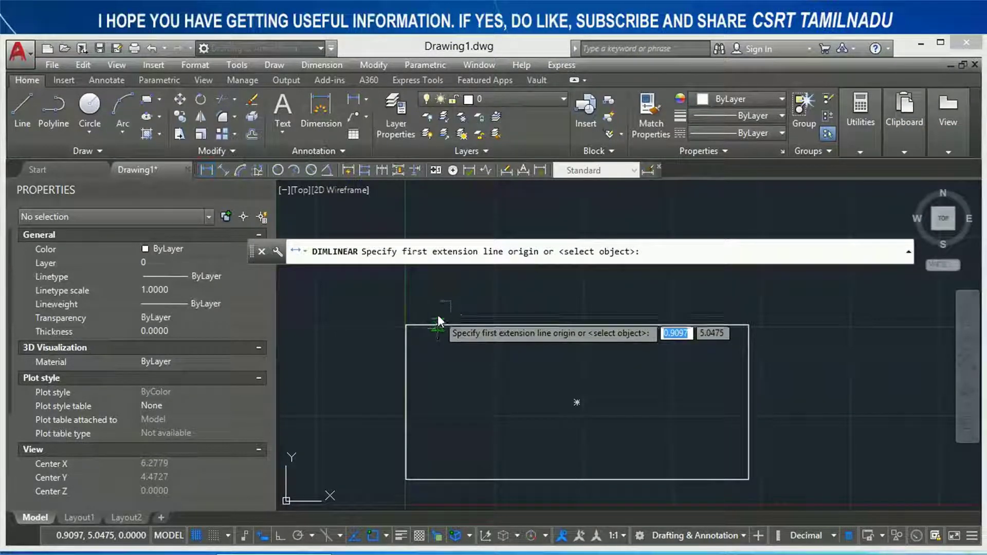
pyautogui.press('Escape')
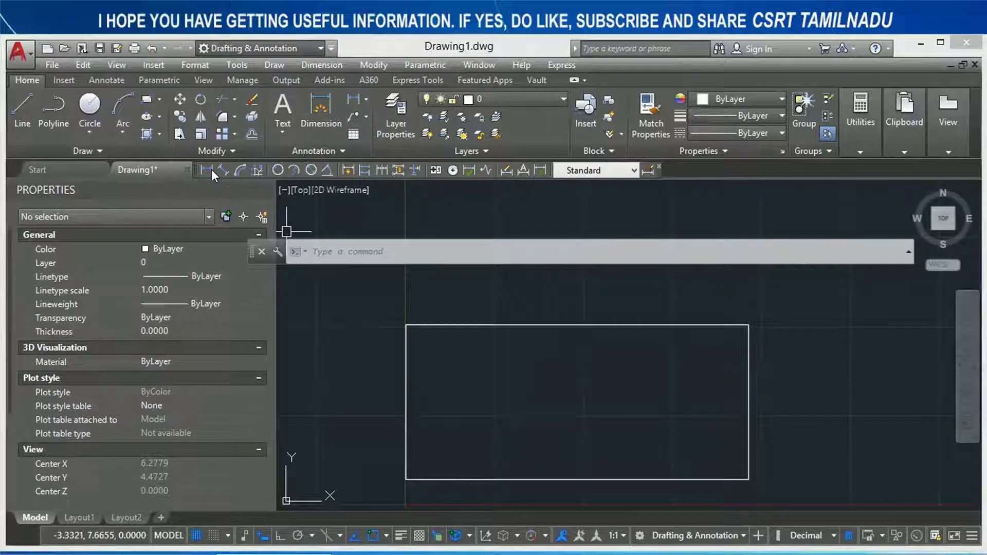
pyautogui.click(212, 169)
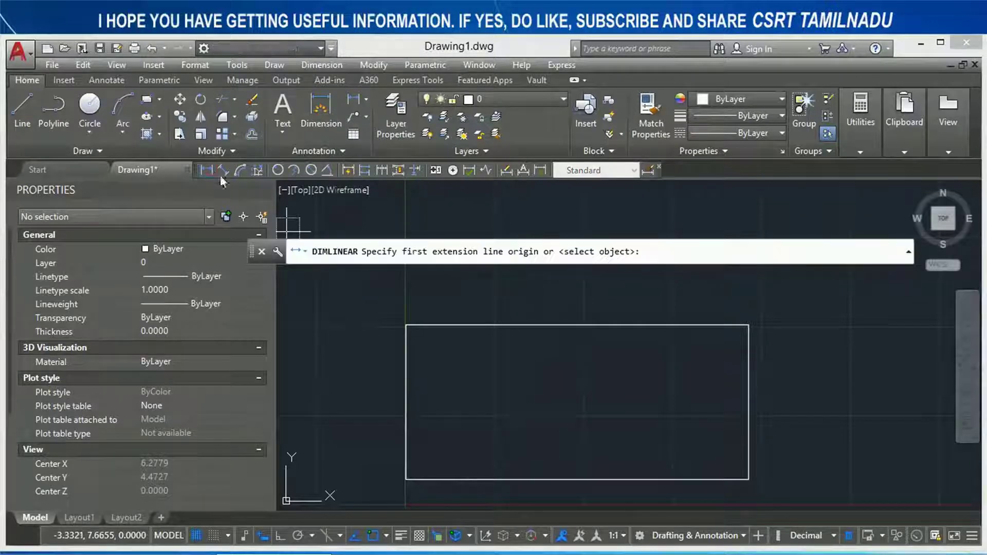
pyautogui.click(405, 327)
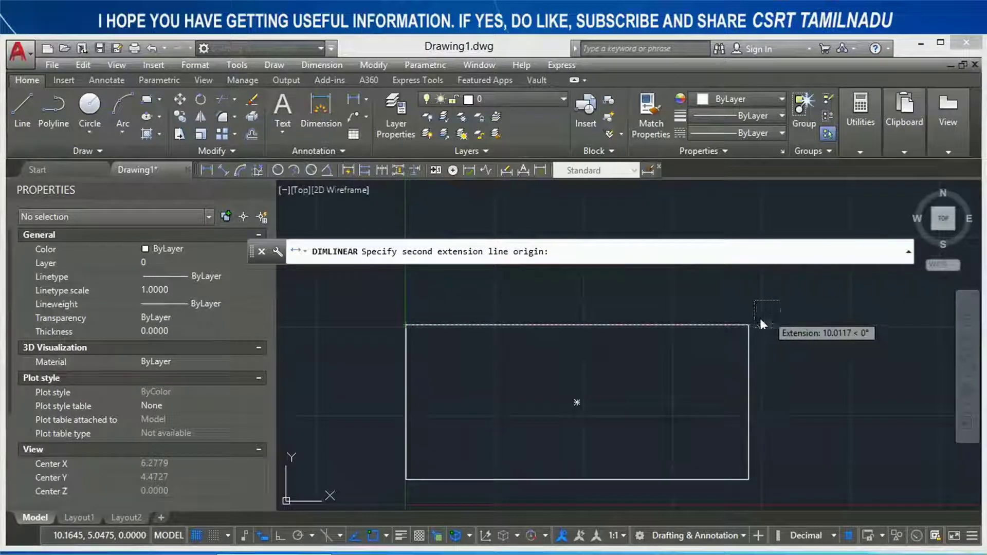
pyautogui.click(743, 324)
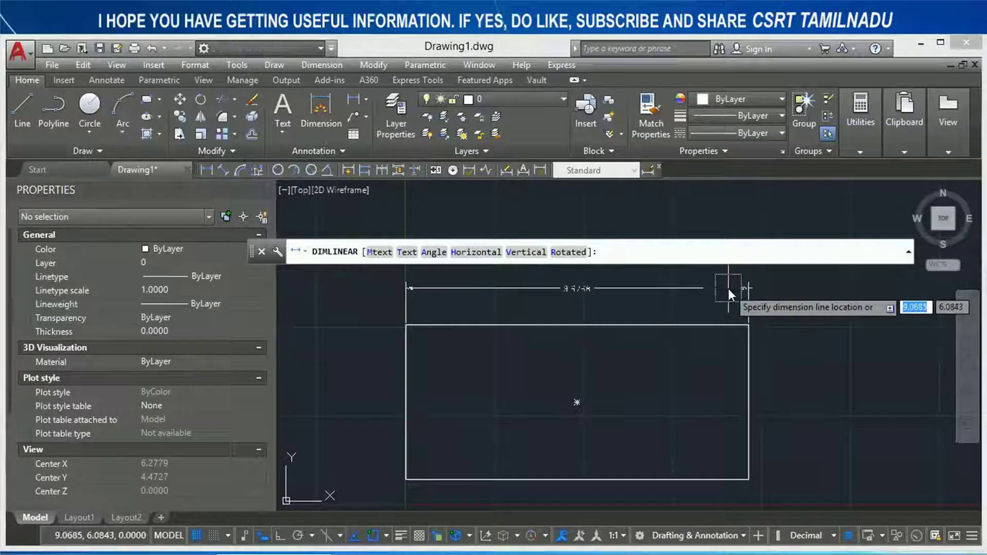
pyautogui.click(728, 289)
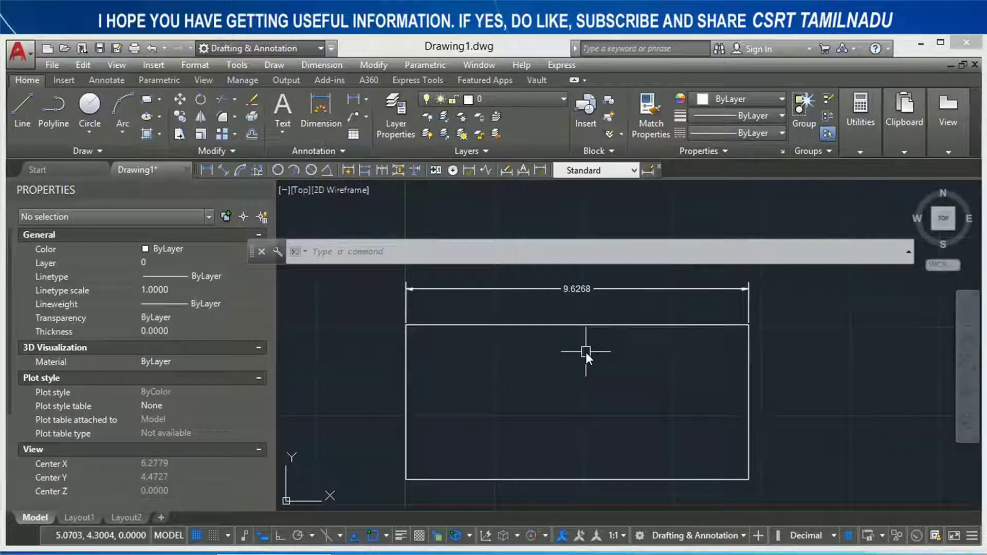
pyautogui.press('Return')
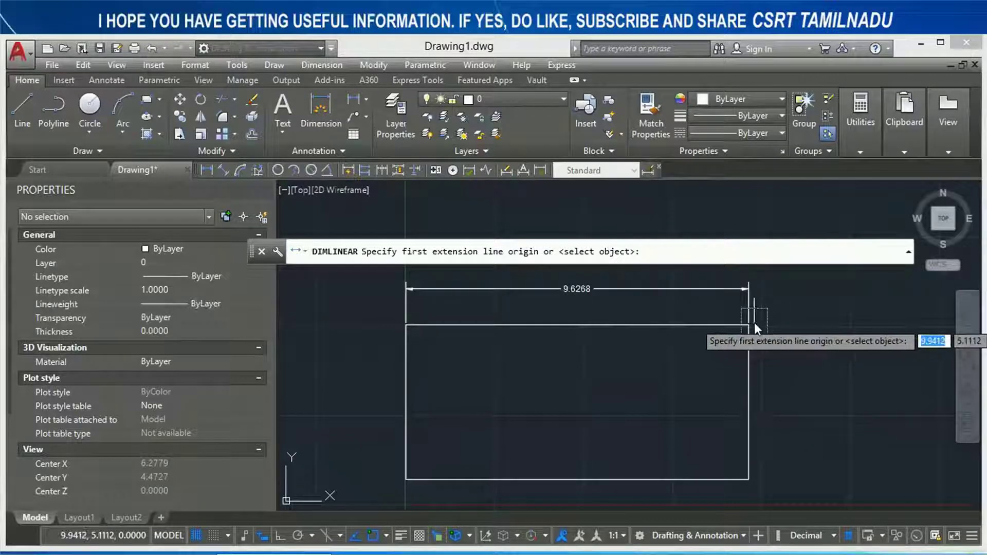
# Step: Dimension the right edge, replacing its 4.3400 text with 'DIMENSION LIN', placed to the right
pyautogui.click(751, 323)
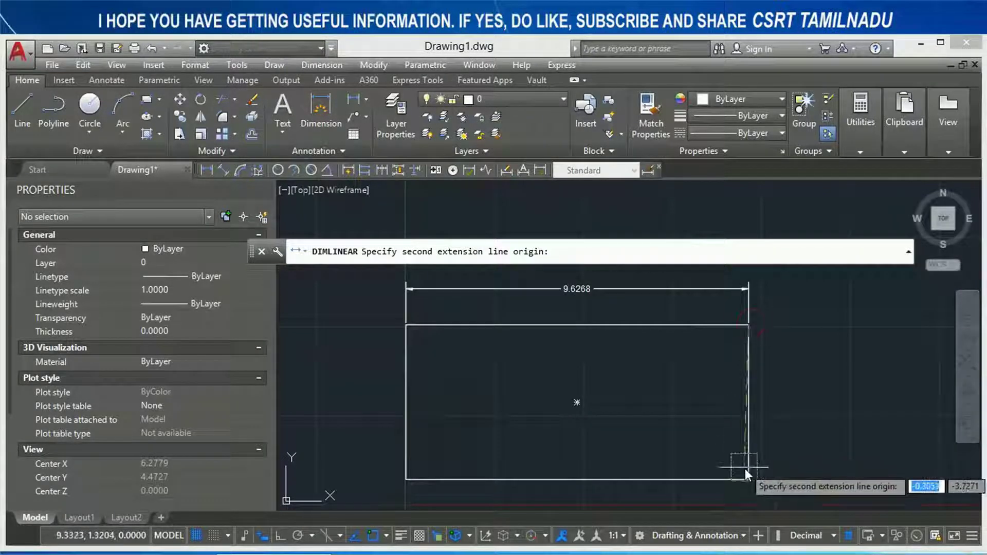
pyautogui.click(754, 481)
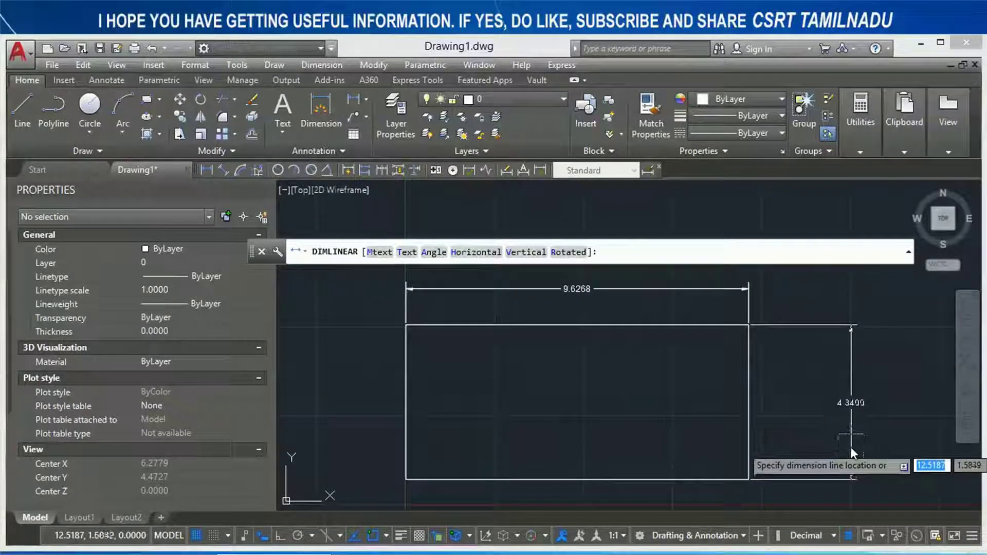
pyautogui.click(371, 253)
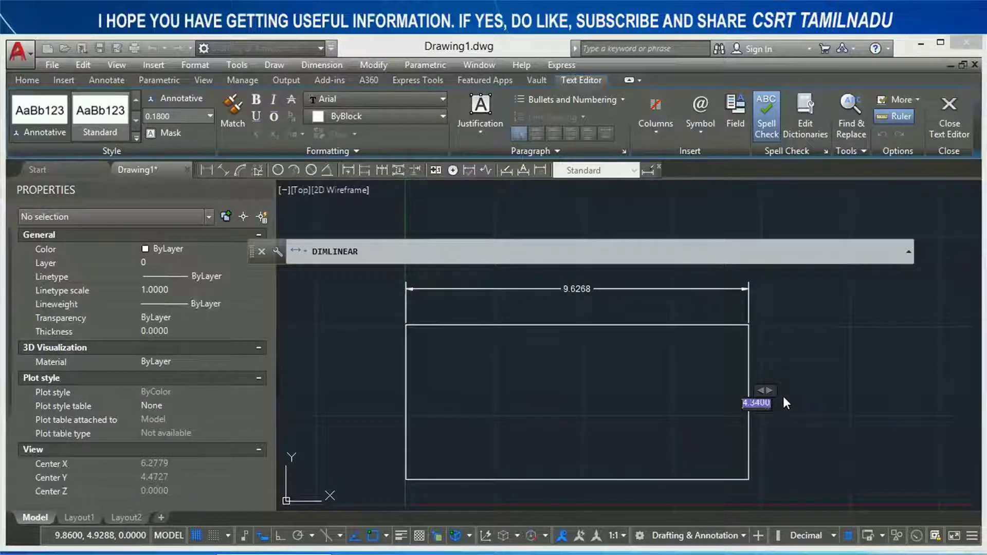
pyautogui.write('DIMENSION L')
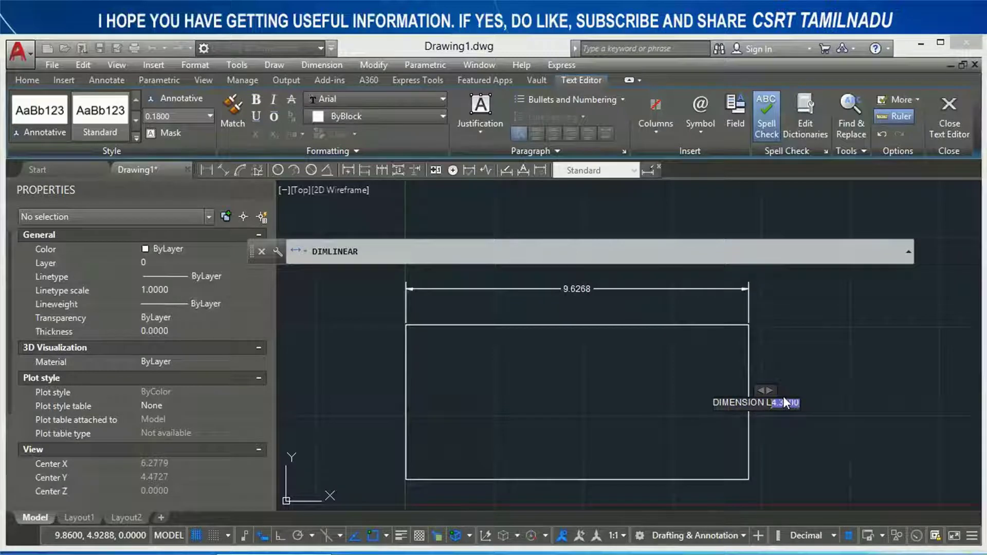
pyautogui.write('IN')
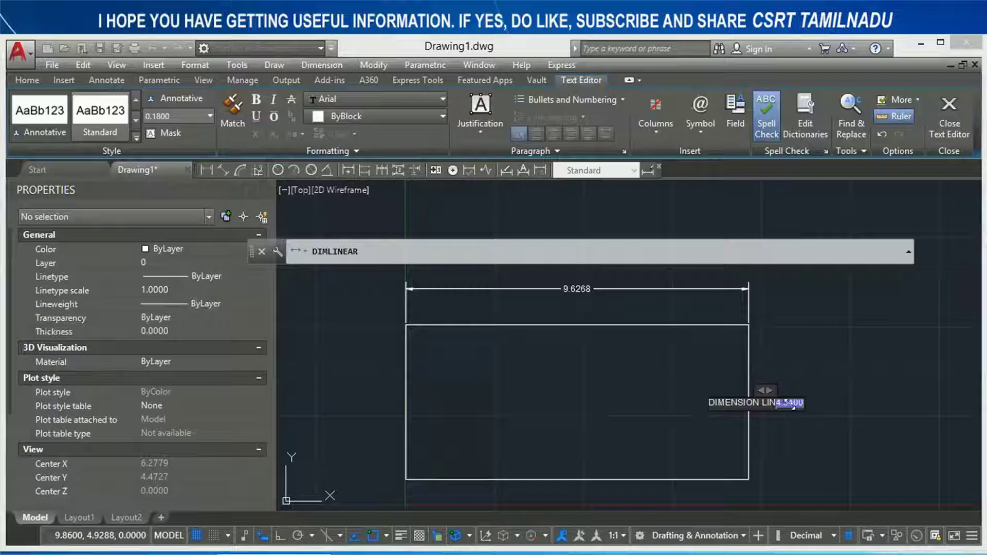
pyautogui.press('Delete')
pyautogui.click(804, 468)
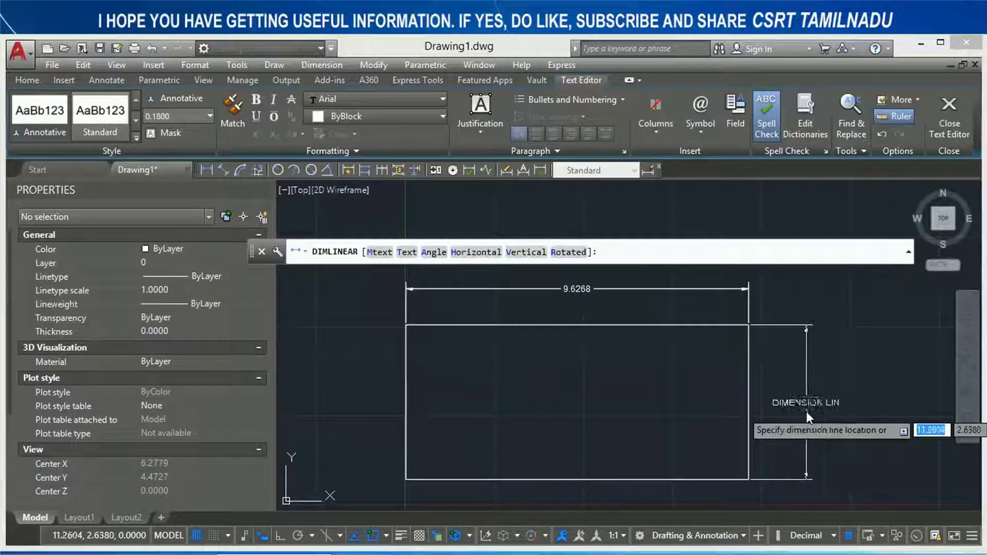
pyautogui.click(827, 407)
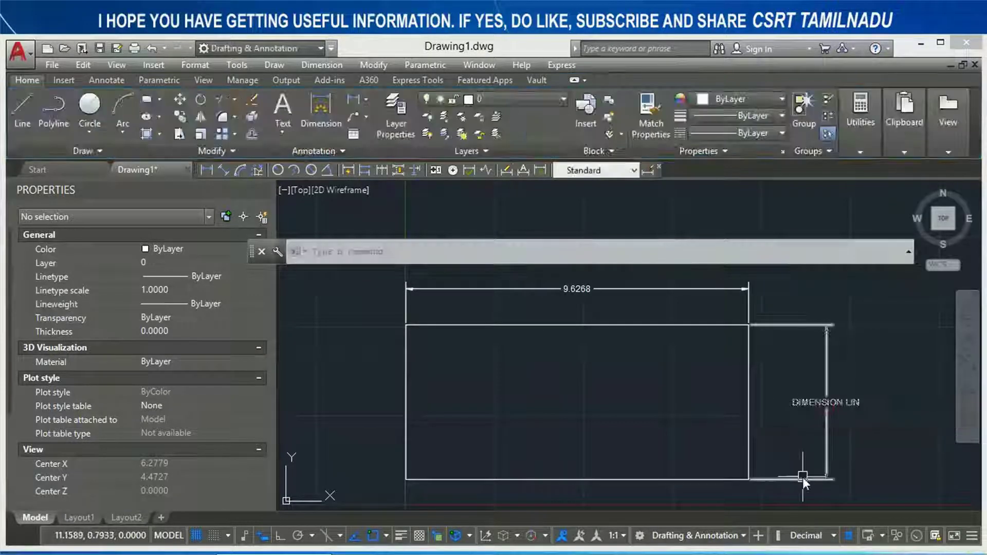
pyautogui.click(208, 170)
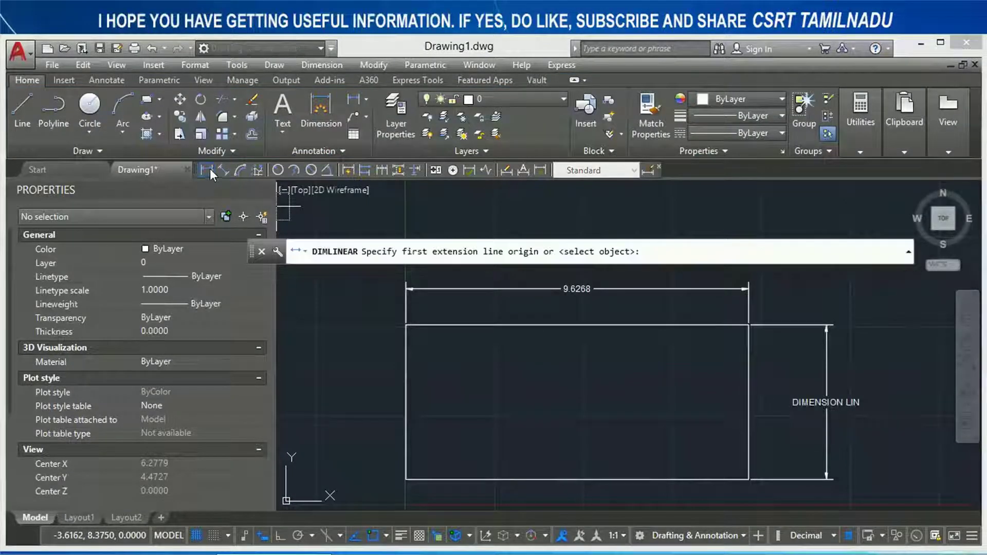
# Step: Pick the top corners and open the 9.6268 text in Mtext with the formatting toolbar shown
pyautogui.click(409, 322)
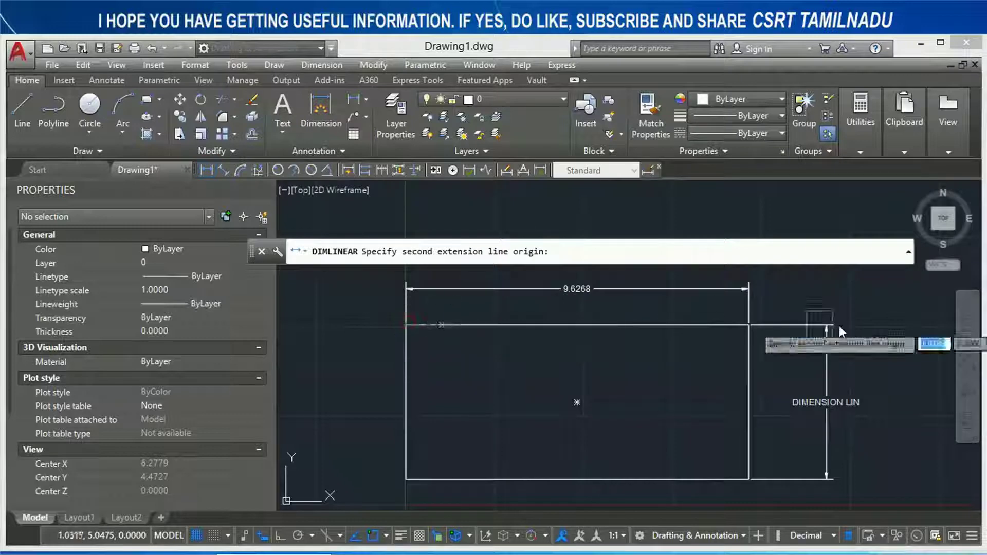
pyautogui.click(744, 320)
pyautogui.write('M')
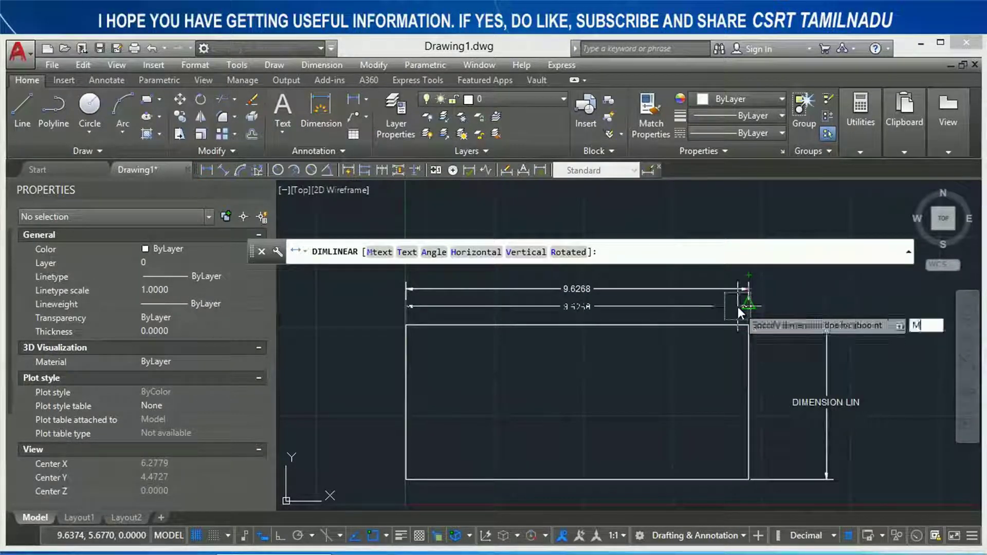
pyautogui.press('Return')
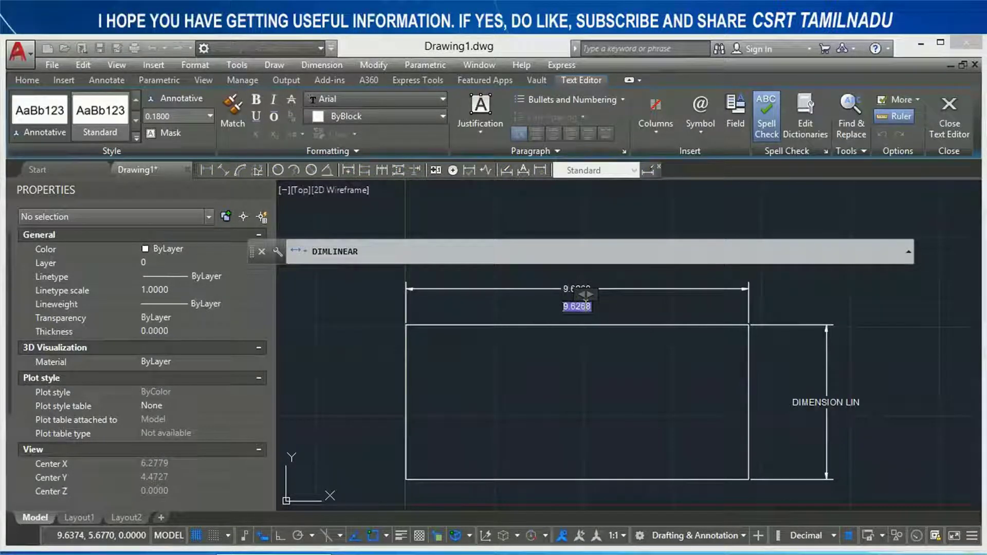
pyautogui.rightClick(585, 303)
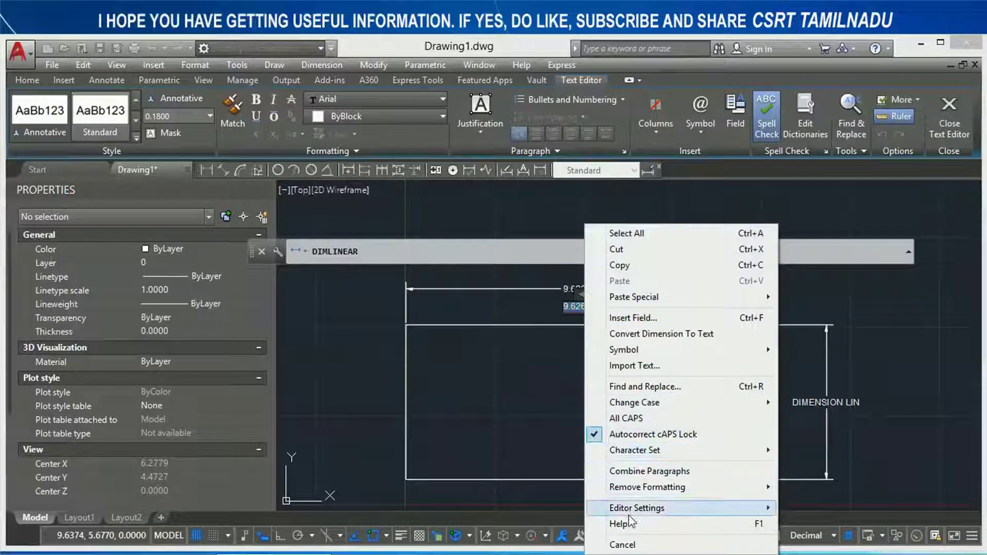
pyautogui.click(835, 410)
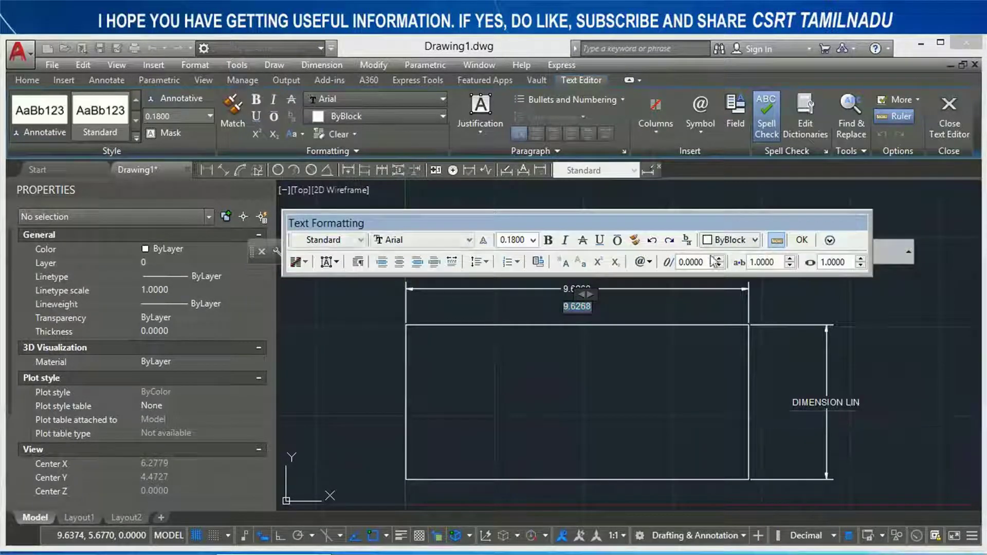
pyautogui.click(914, 295)
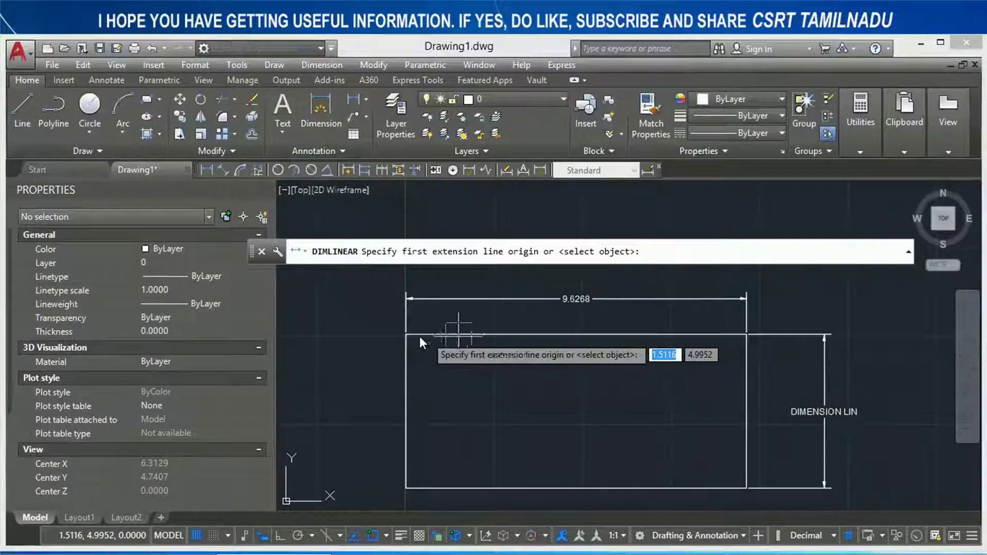
# Step: Dimension the top corners with text replaced by 'LINEAR', placed just above the rectangle
pyautogui.click(405, 334)
pyautogui.click(745, 335)
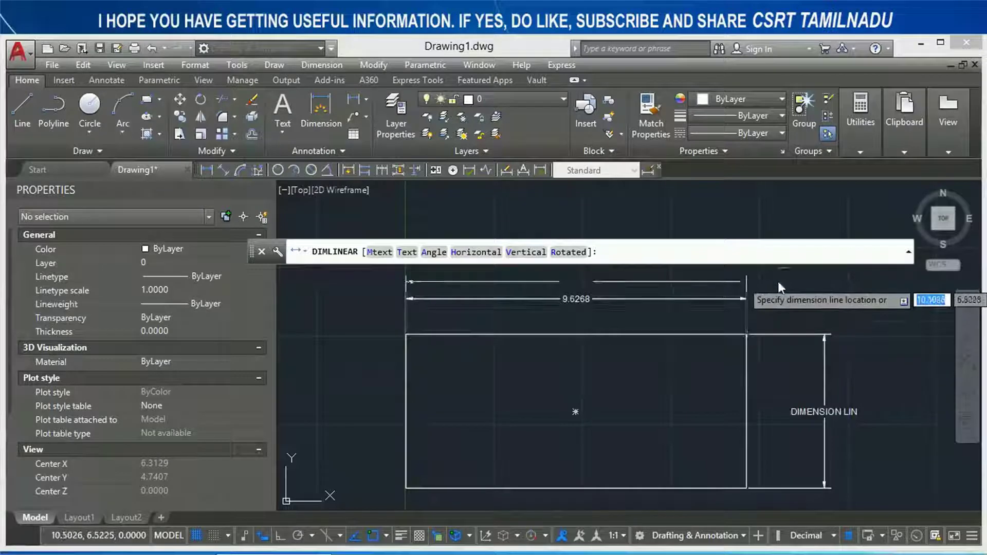
pyautogui.write('T')
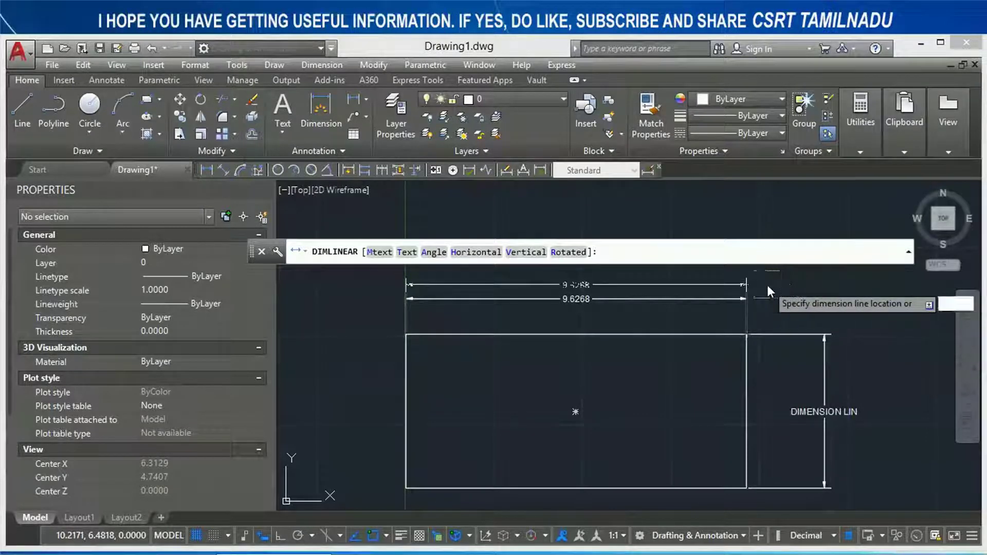
pyautogui.press('Return')
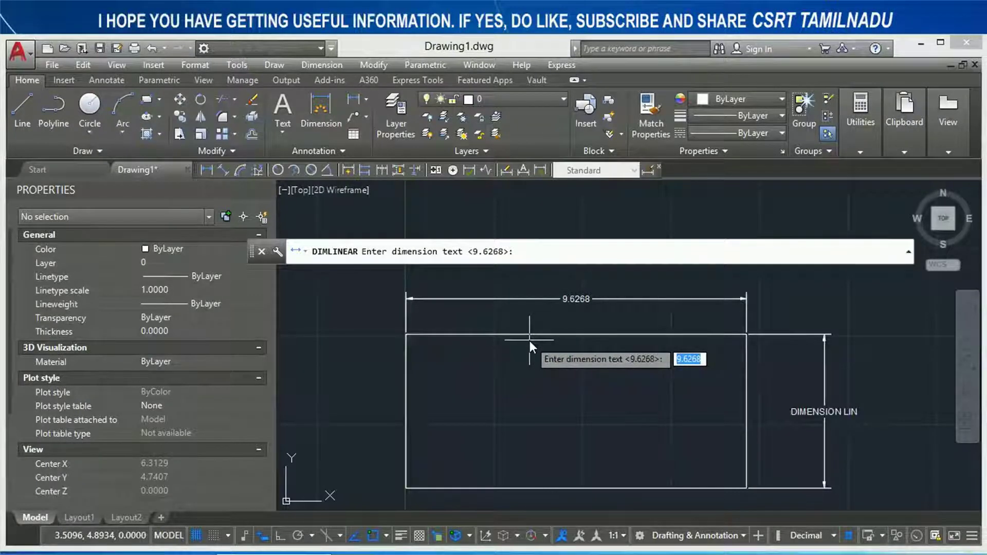
pyautogui.press('BackSpace')
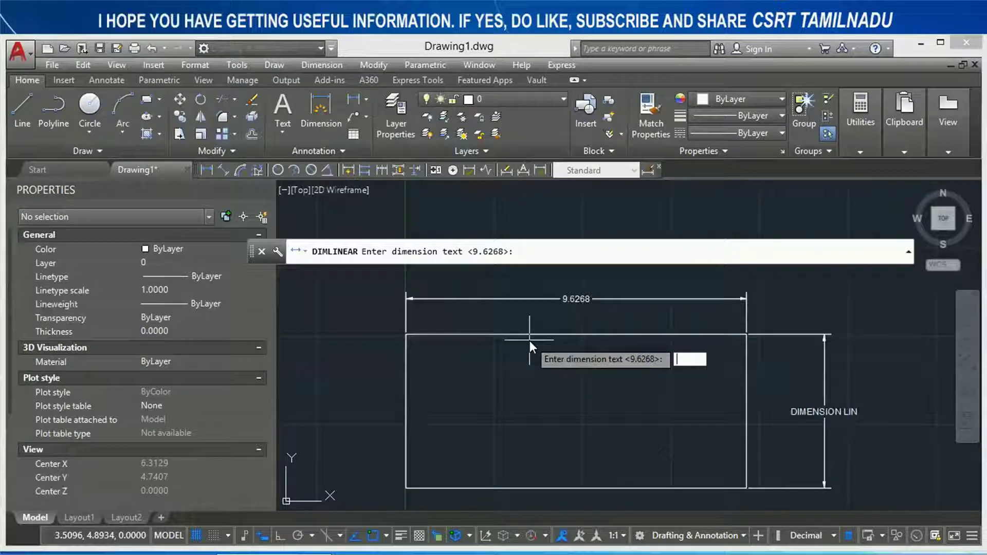
pyautogui.write('LINEAR')
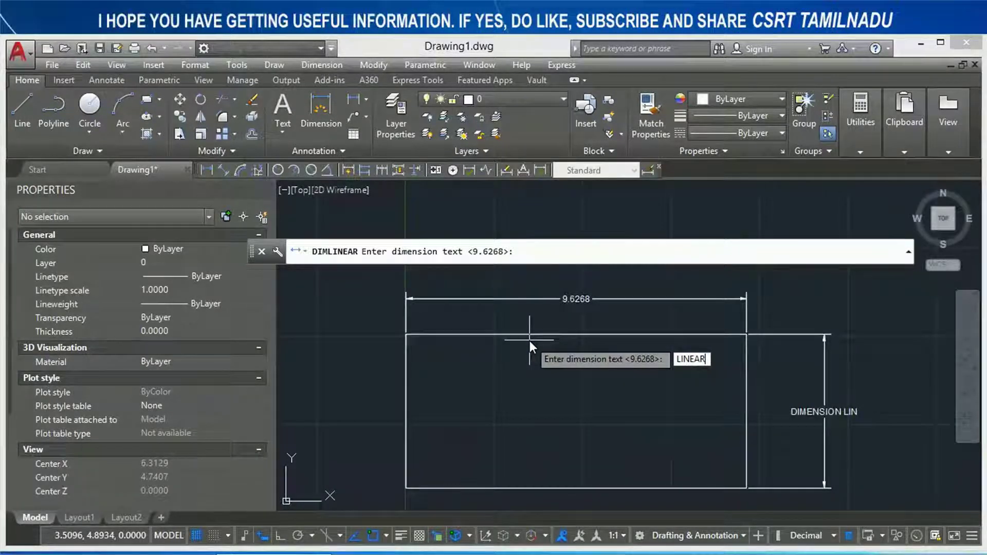
pyautogui.press('Return')
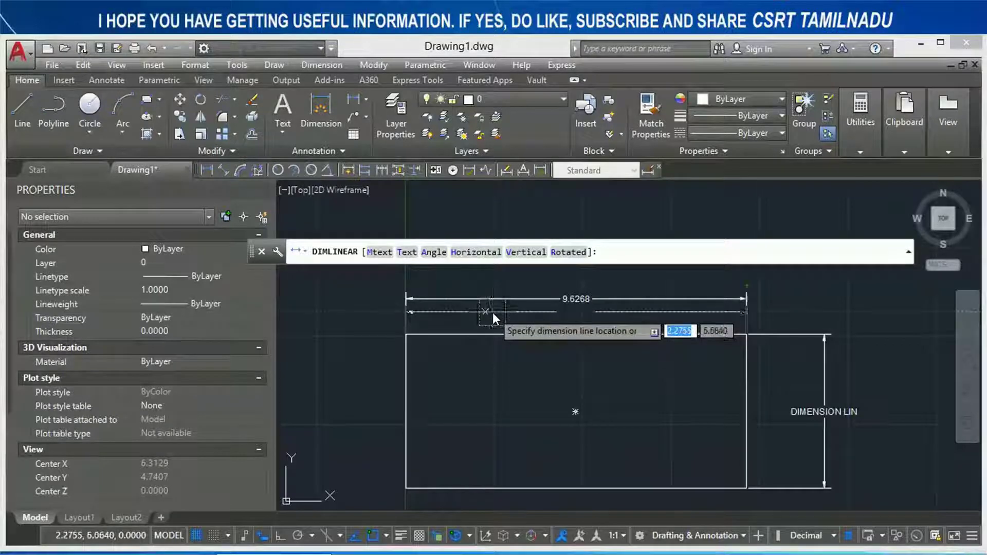
pyautogui.click(492, 313)
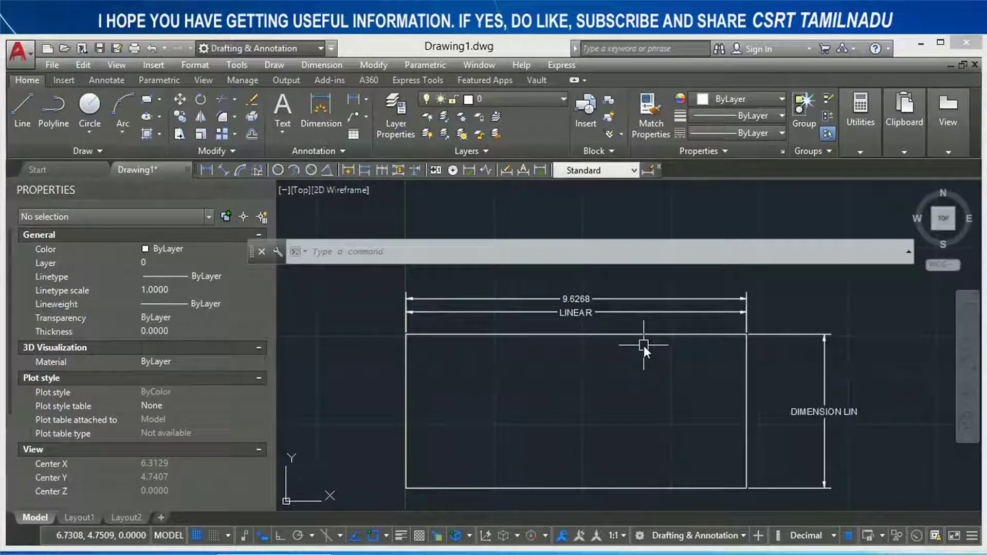
# Step: Dimension the left edge at 4.3400 with its text angled 45°, placed left of the rectangle
pyautogui.write('DIMLI')
pyautogui.press('Return')
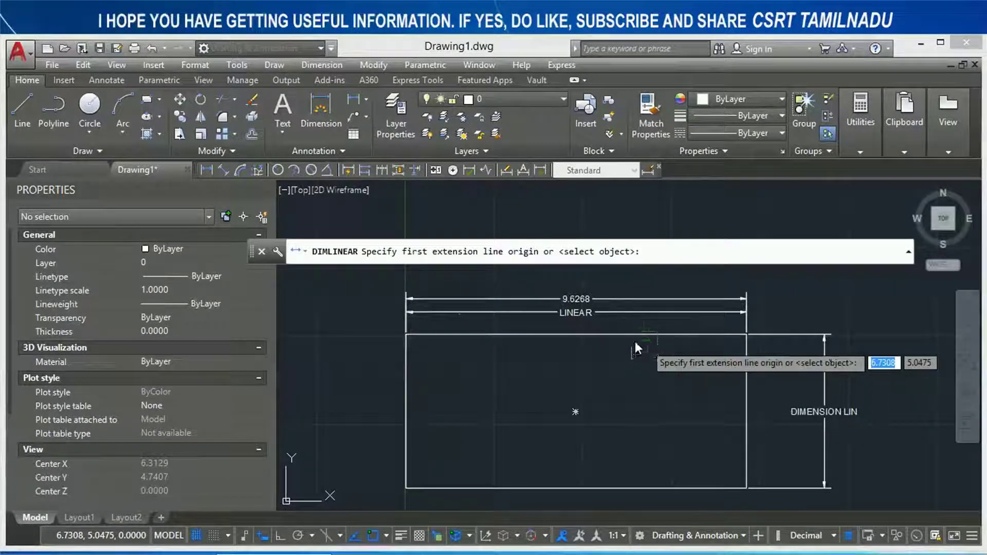
pyautogui.click(407, 333)
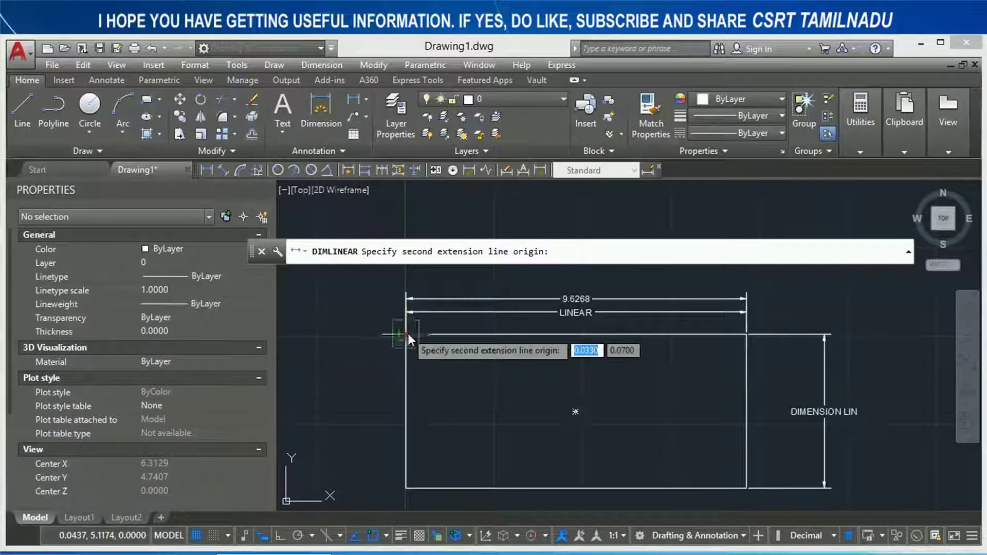
pyautogui.click(407, 488)
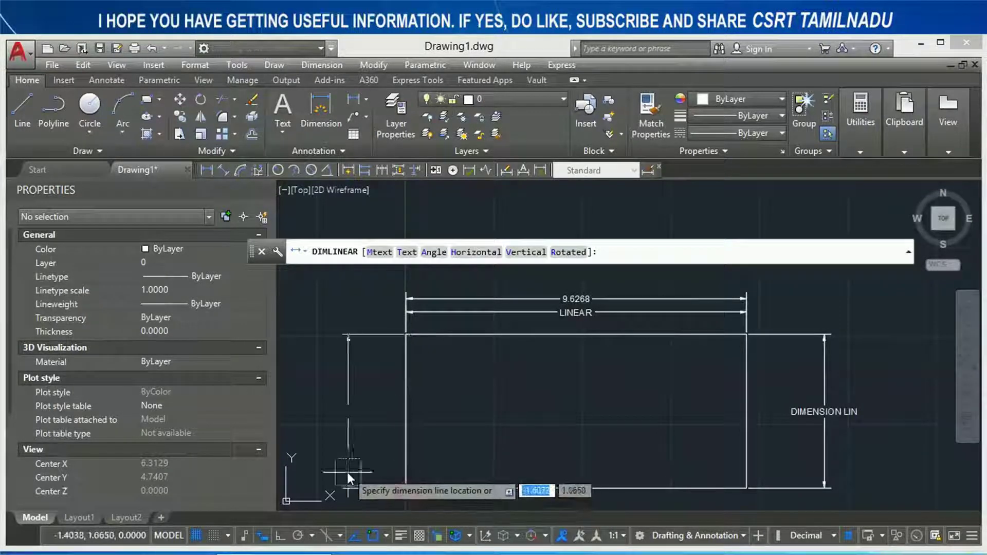
pyautogui.click(429, 252)
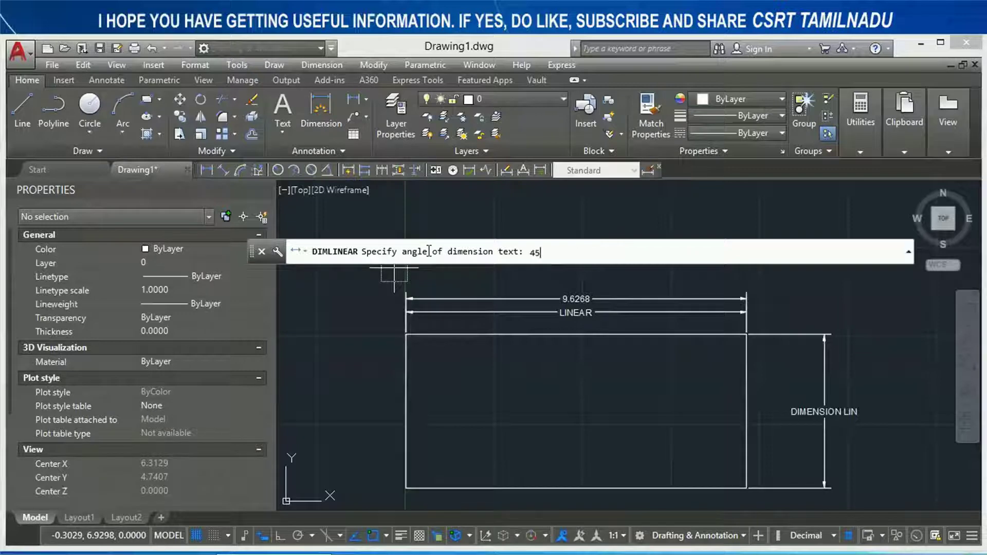
pyautogui.press('Return')
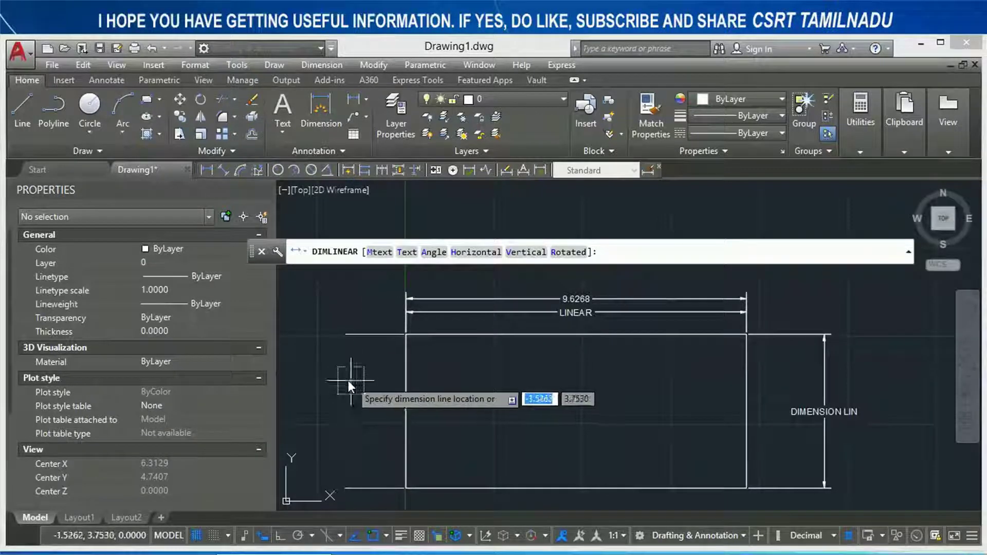
pyautogui.click(331, 386)
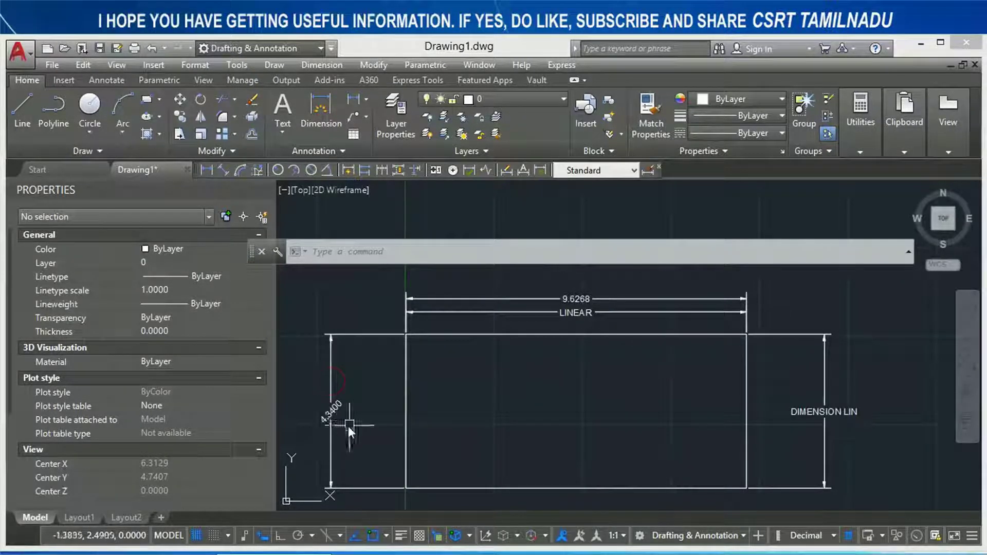
pyautogui.scroll(5, 319, 424)
pyautogui.scroll(-5, 319, 422)
pyautogui.press('Return')
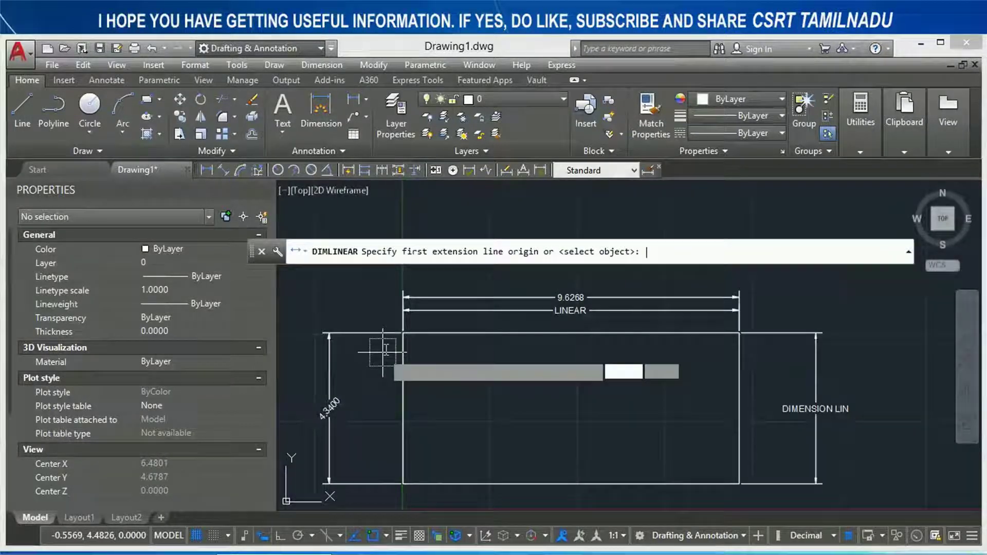
# Step: Place a 9.6268 horizontal dimension across the top corners, just inside the rectangle
pyautogui.click(406, 335)
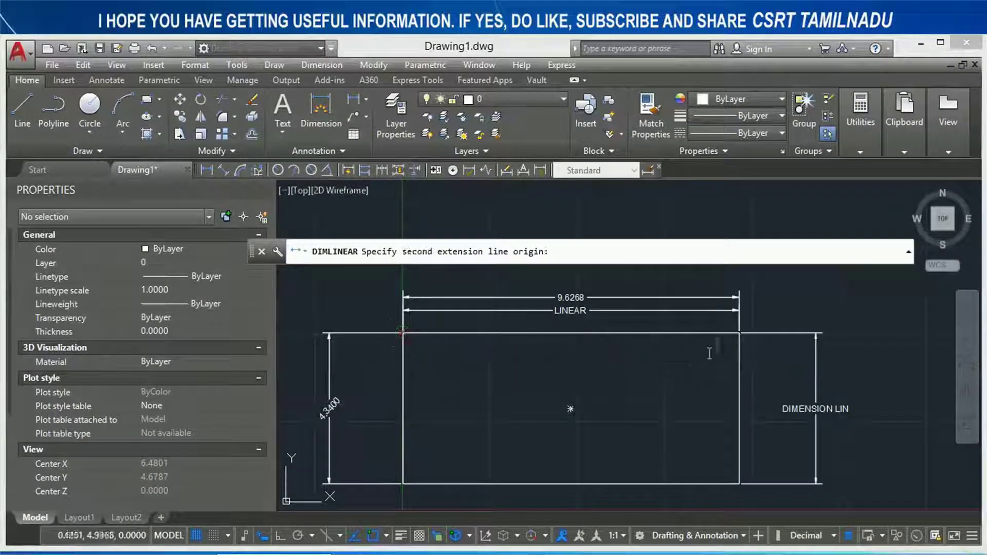
pyautogui.click(738, 333)
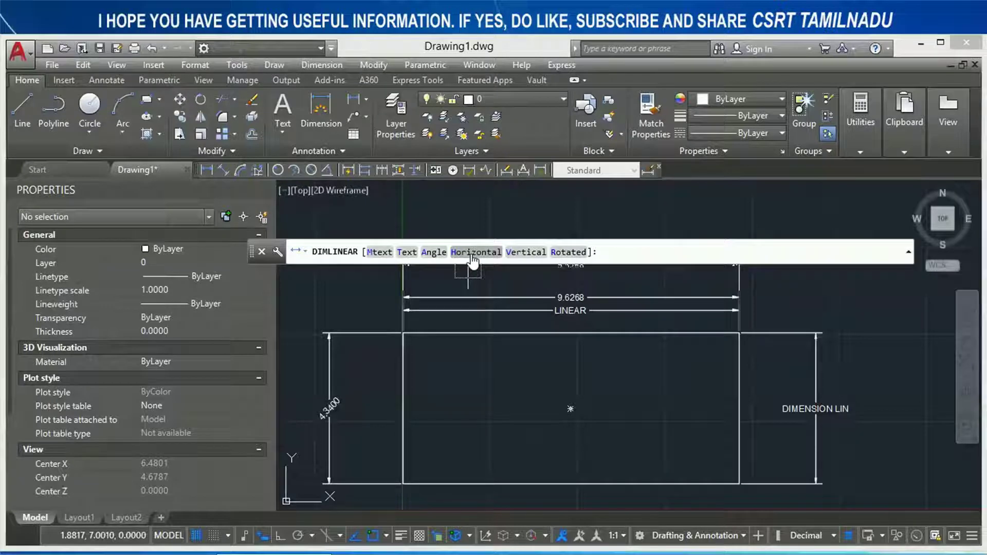
pyautogui.click(472, 253)
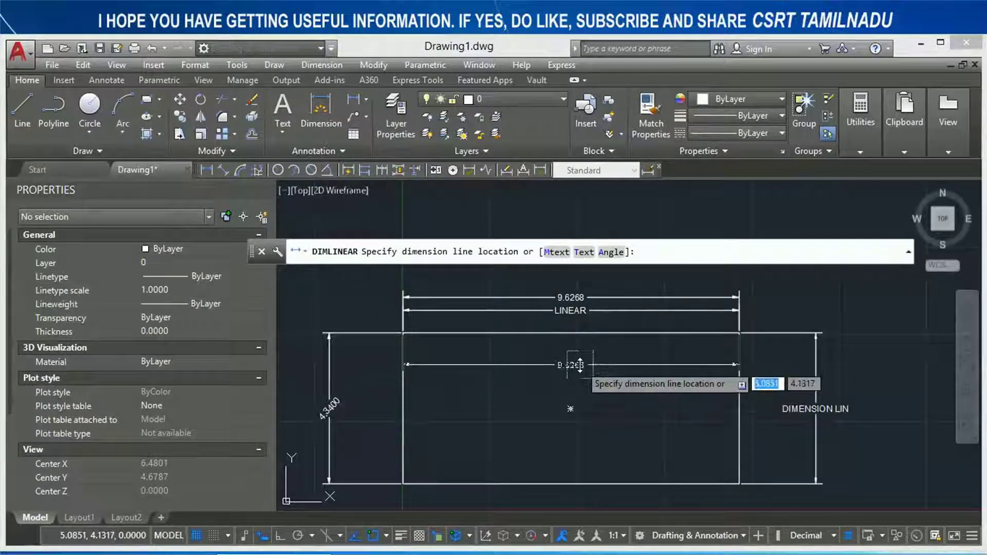
pyautogui.click(568, 376)
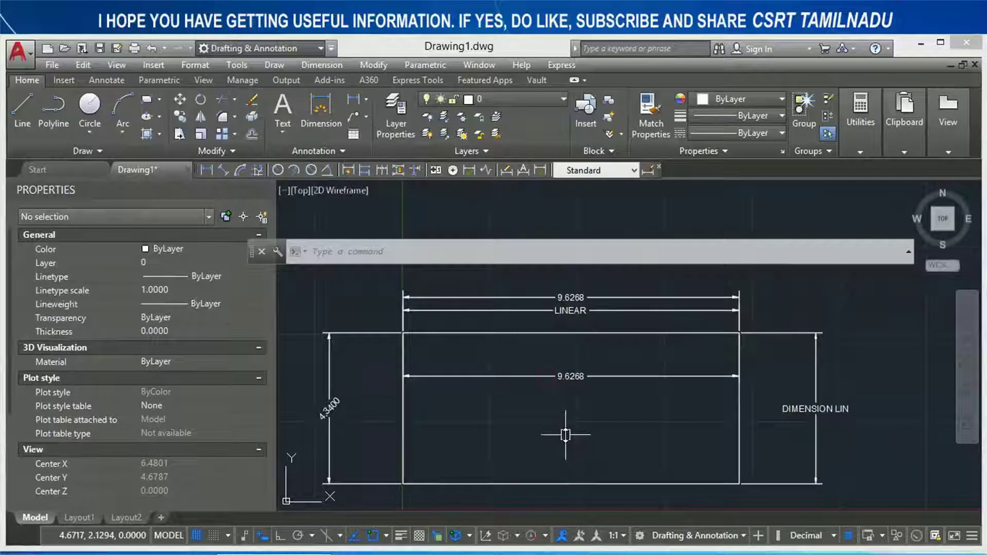
# Step: Start a vertical dimension from the top-left to the bottom-left corner
pyautogui.press('Return')
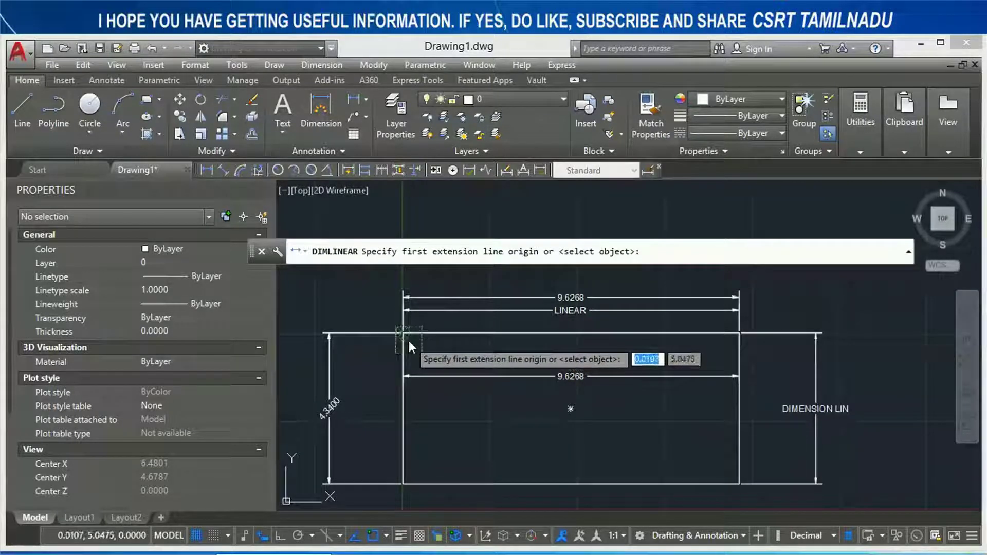
pyautogui.click(403, 334)
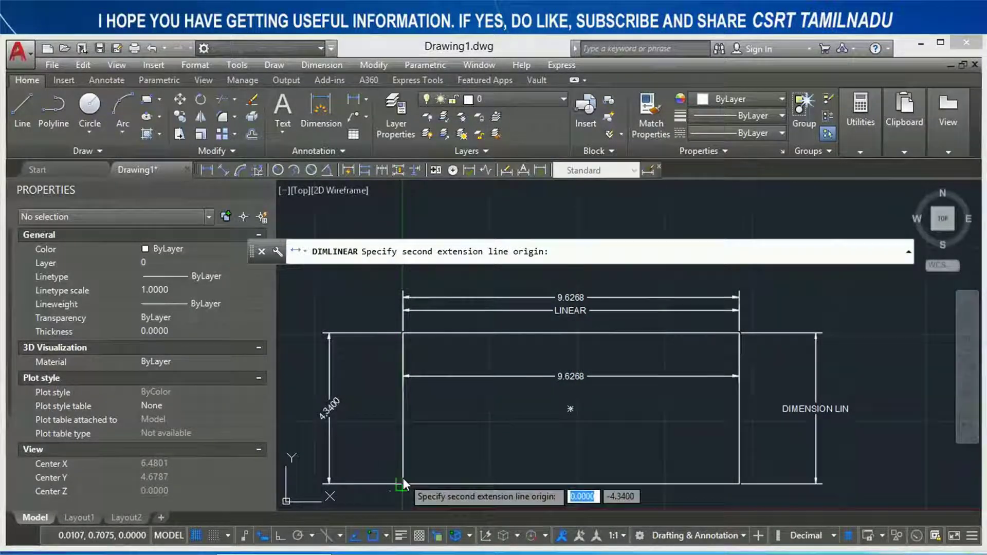
pyautogui.click(404, 482)
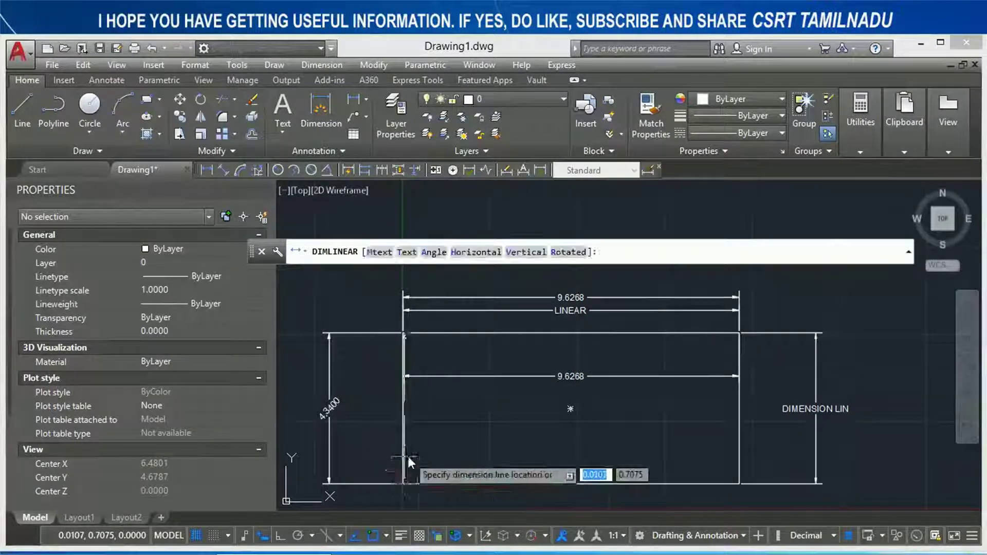
pyautogui.click(525, 252)
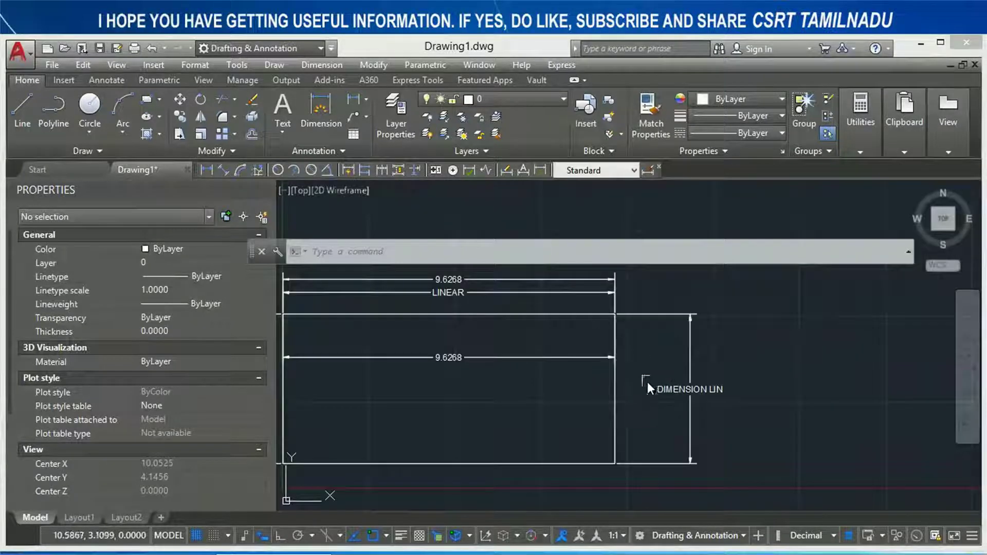
# Step: Add a 3.0688 dimension rotated 45° on the right-side corners, placed right of the rectangle
pyautogui.press('Return')
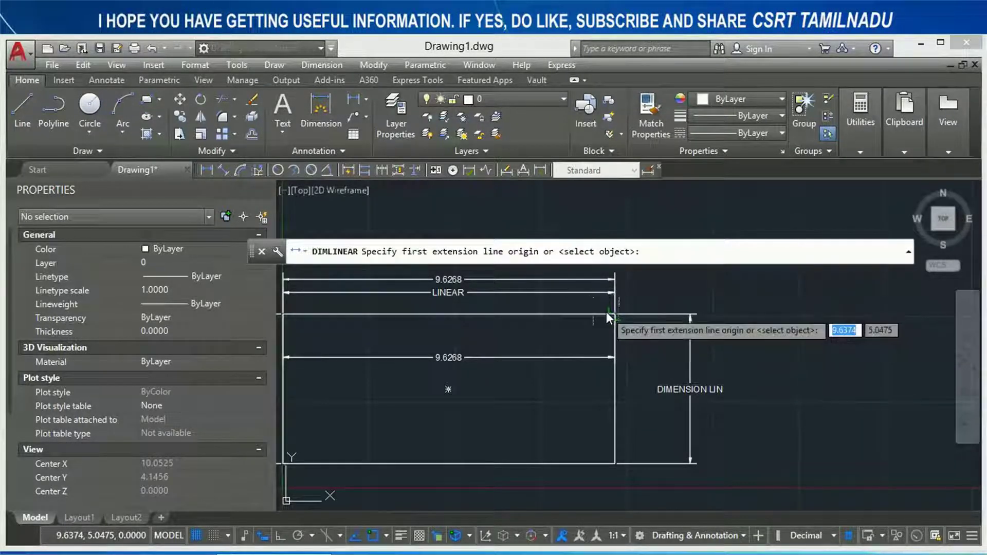
pyautogui.click(606, 311)
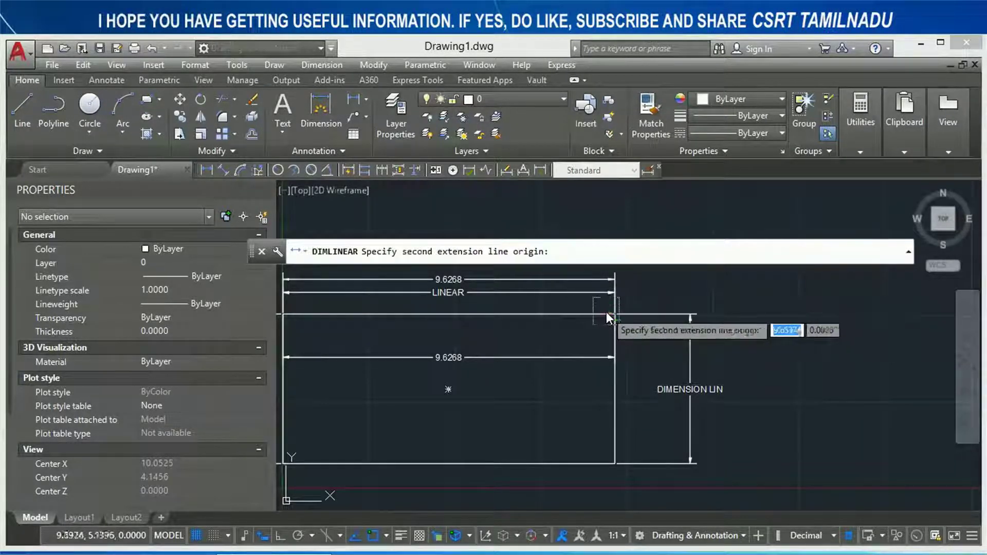
pyautogui.click(618, 464)
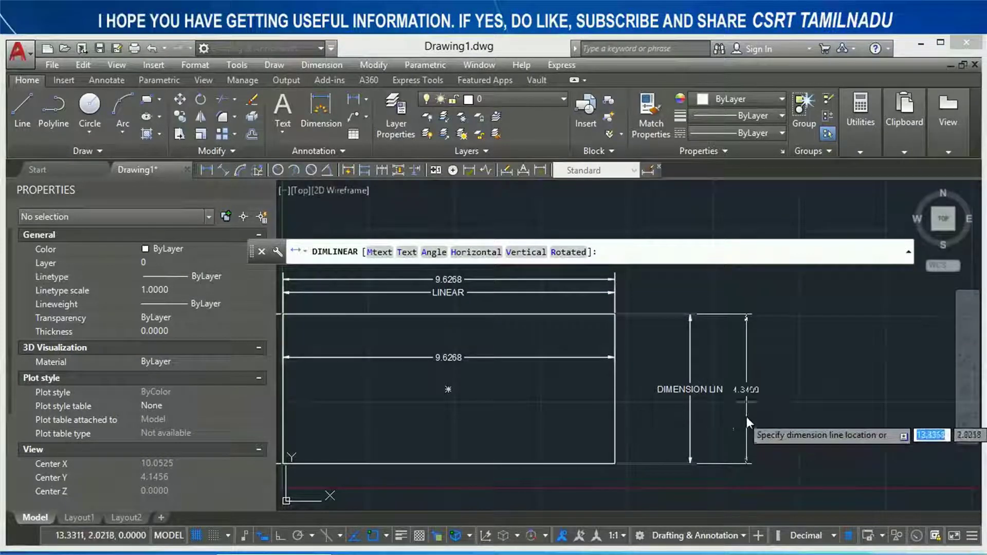
pyautogui.write('r')
pyautogui.press('Return')
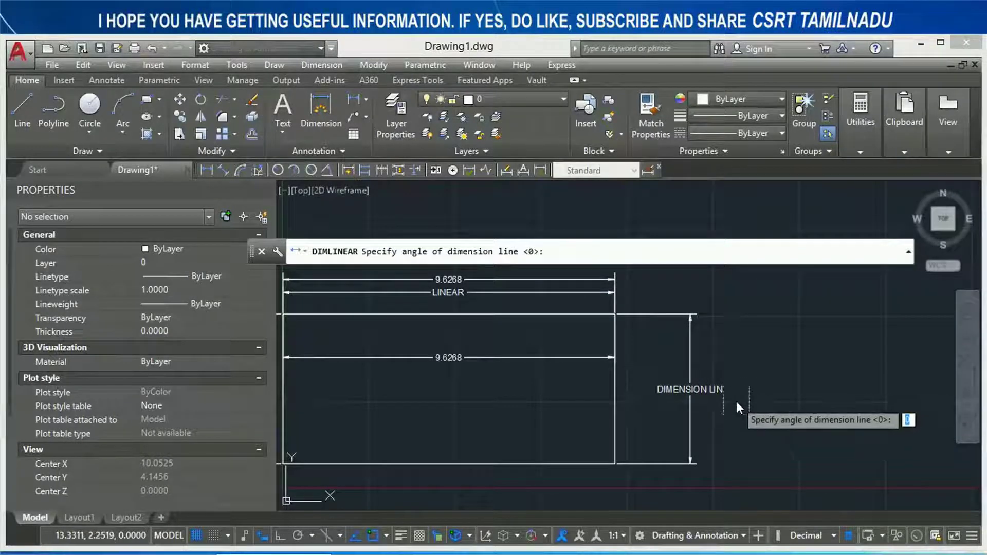
pyautogui.write('45')
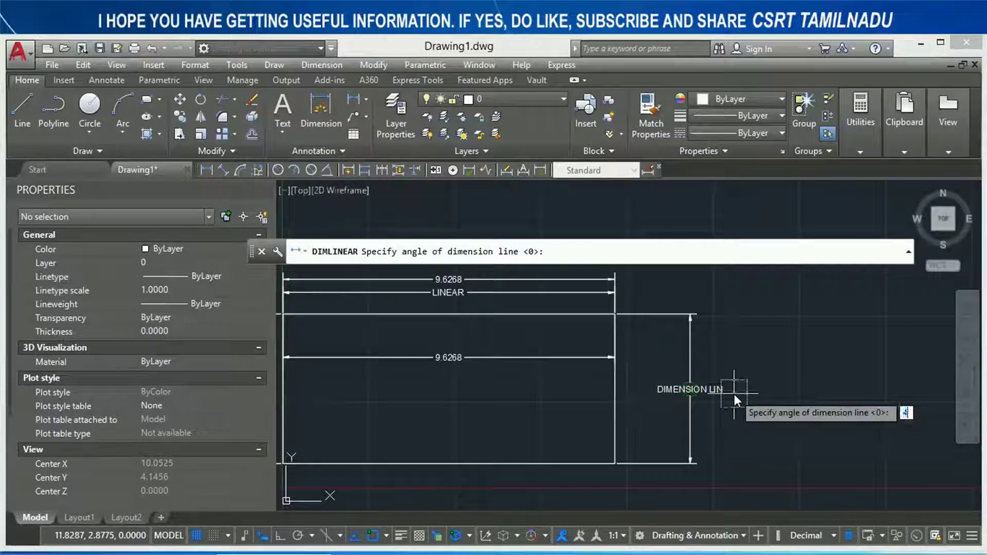
pyautogui.press('Return')
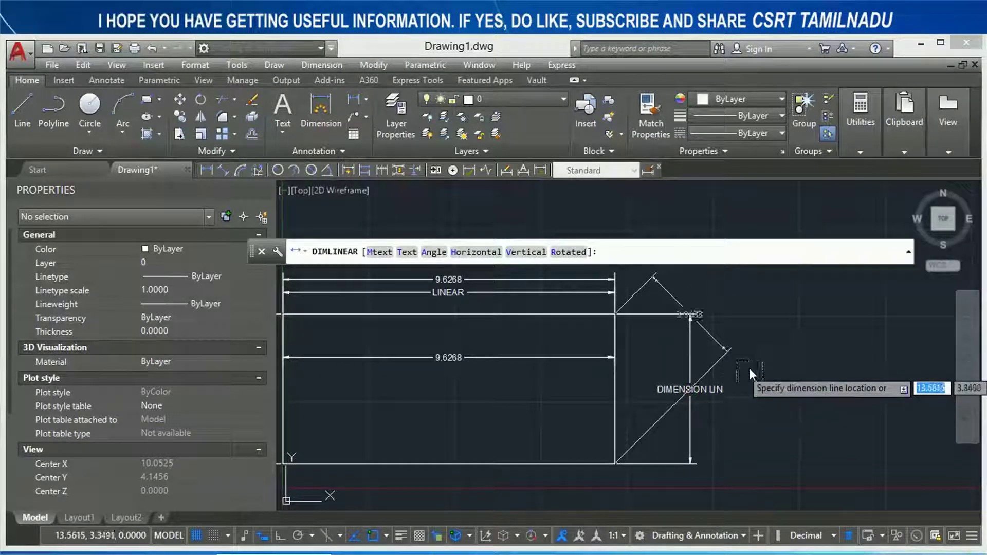
pyautogui.press('Escape')
pyautogui.click(765, 344)
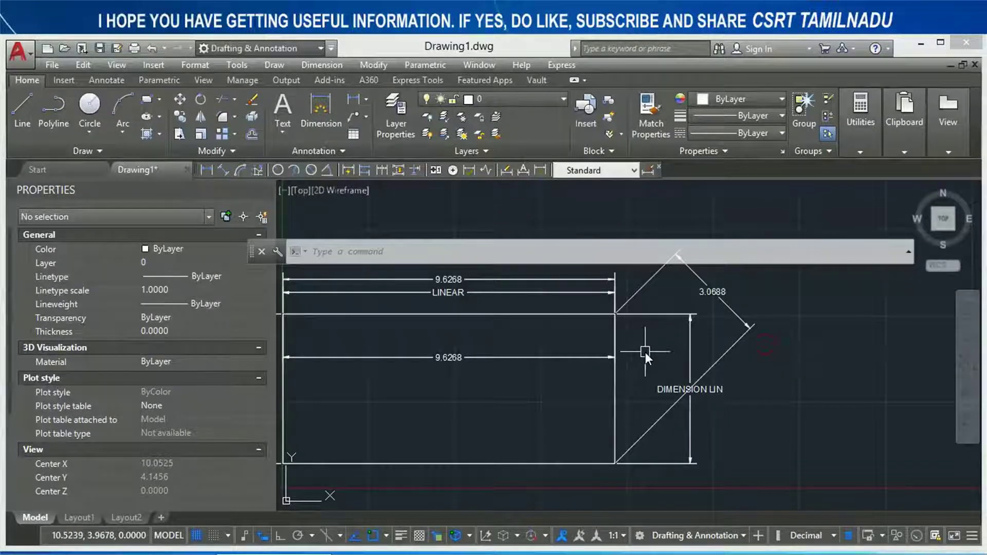
pyautogui.scroll(-3, 645, 353)
# Step: Add a 9.1959 DIMHORIZONTAL dimension between two points, placed above them
pyautogui.scroll(1, 721, 399)
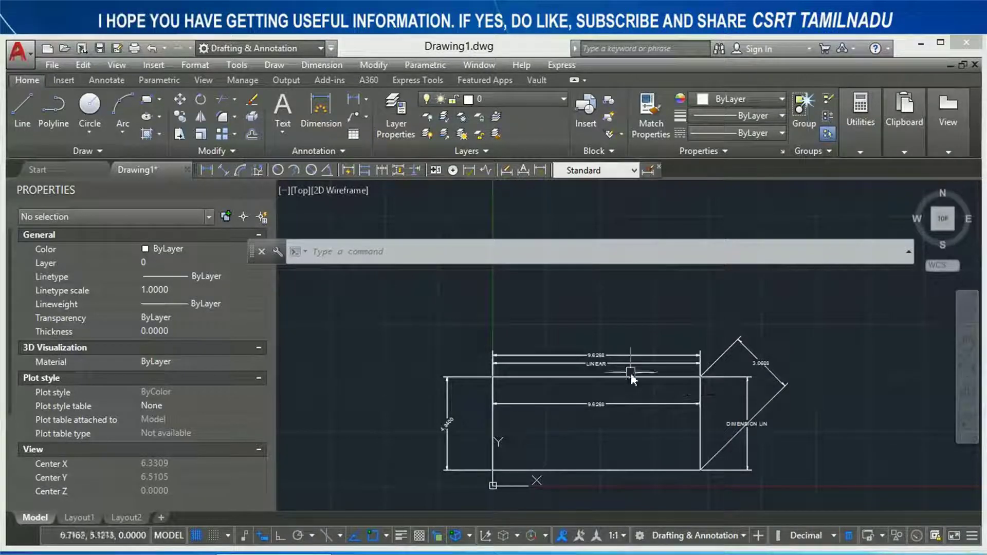
pyautogui.scroll(4, 560, 387)
pyautogui.scroll(-2, 560, 387)
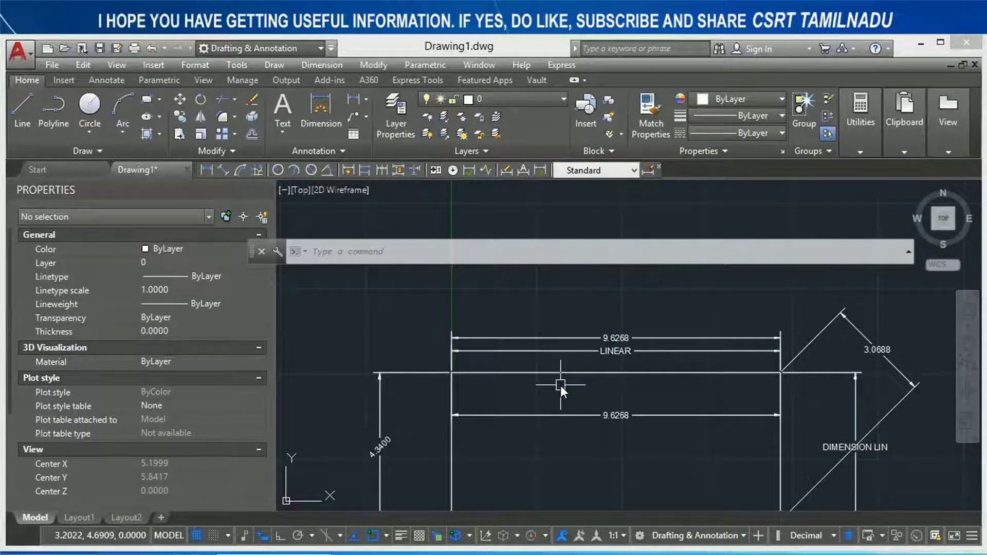
pyautogui.write('DIMHORIZONTAL')
pyautogui.press('Return')
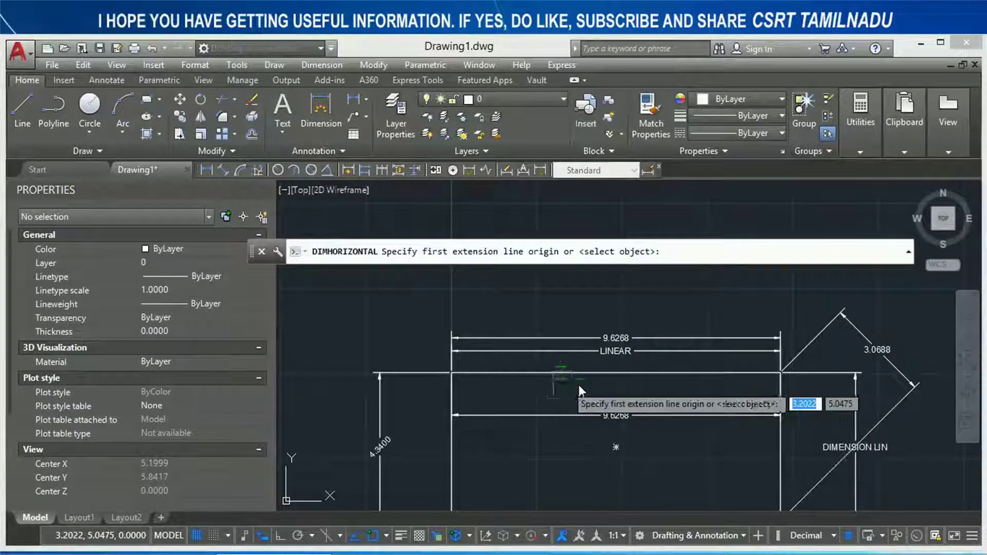
pyautogui.moveTo(463, 347); pyautogui.dragTo(650, 419, button='middle')
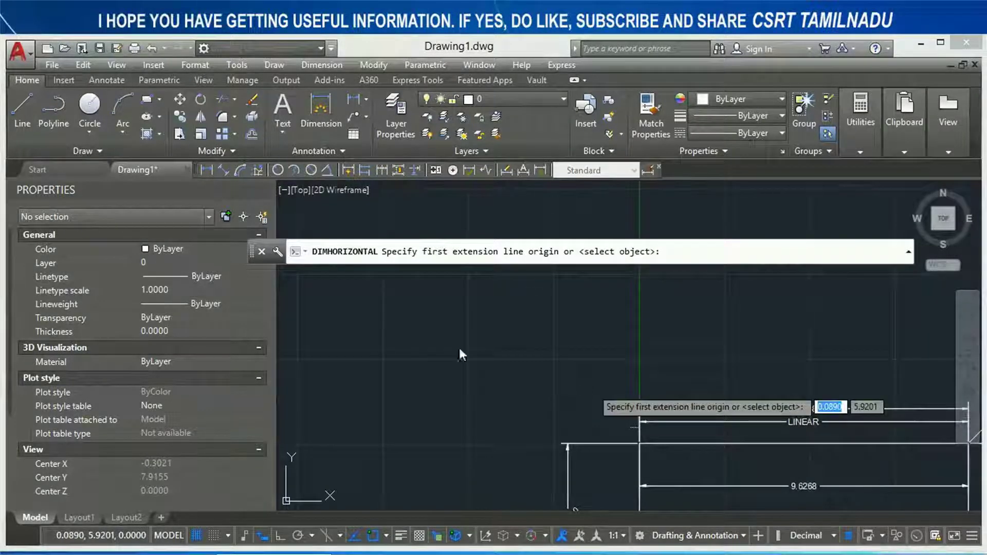
pyautogui.click(396, 334)
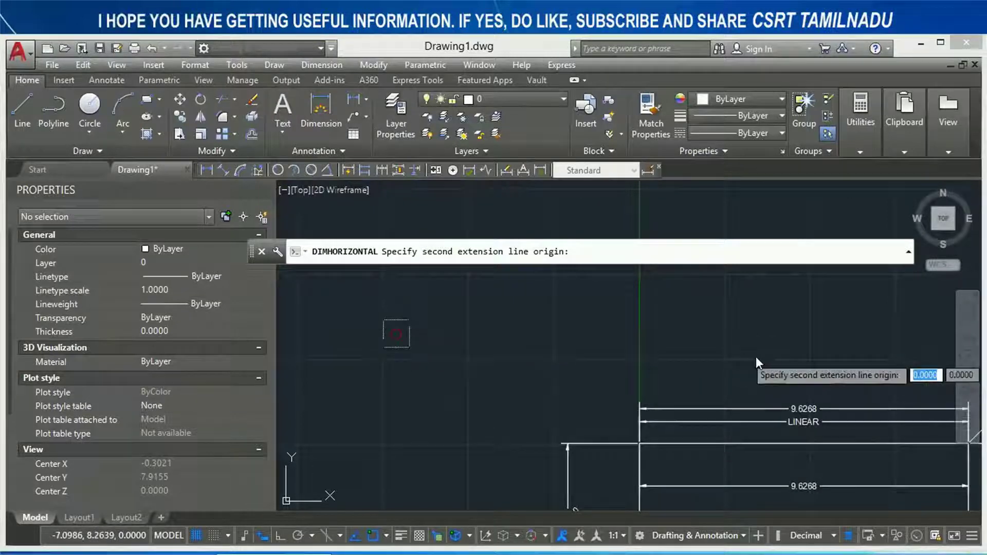
pyautogui.click(711, 317)
pyautogui.click(707, 285)
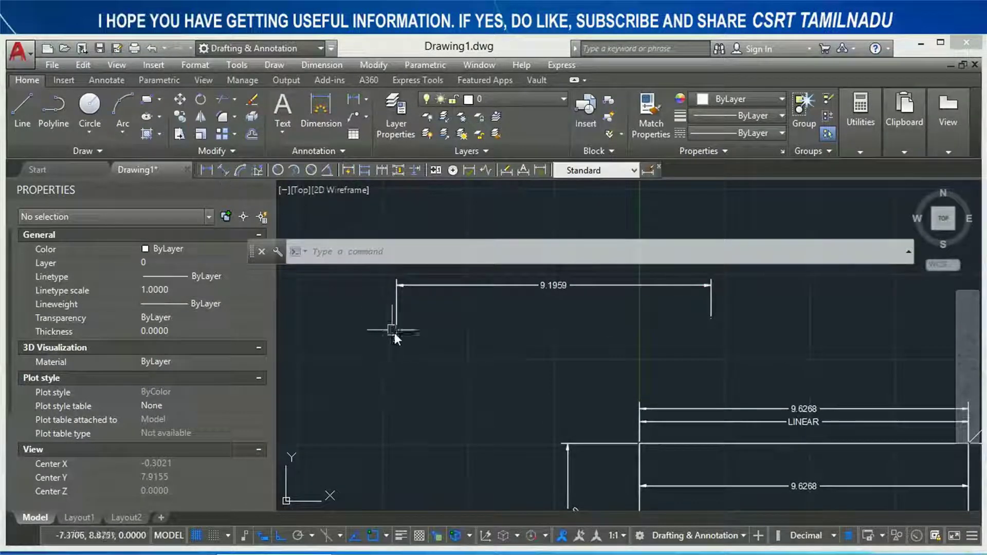
# Step: Add a zero-length 0.0000 horizontal dimension between two vertically aligned points
pyautogui.write('DIMH')
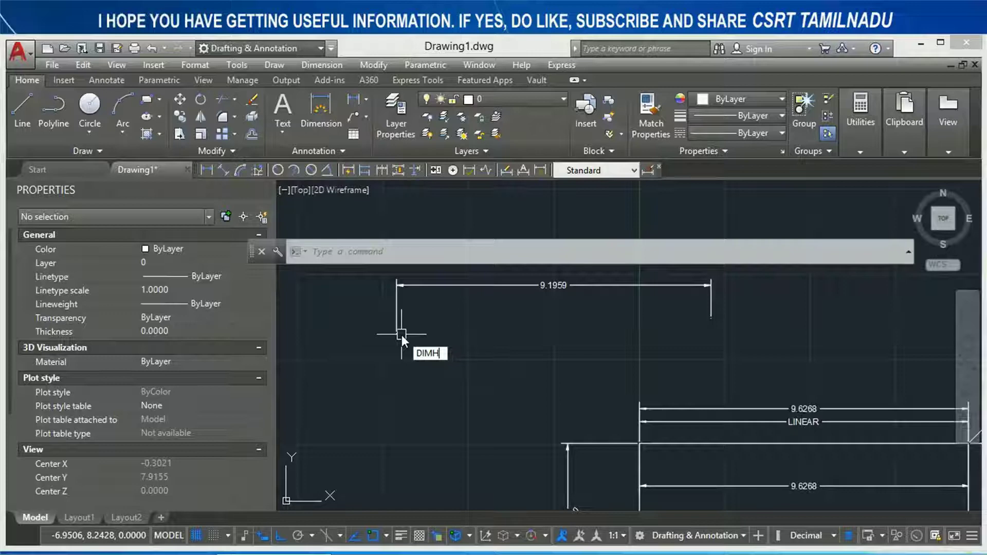
pyautogui.press('Return')
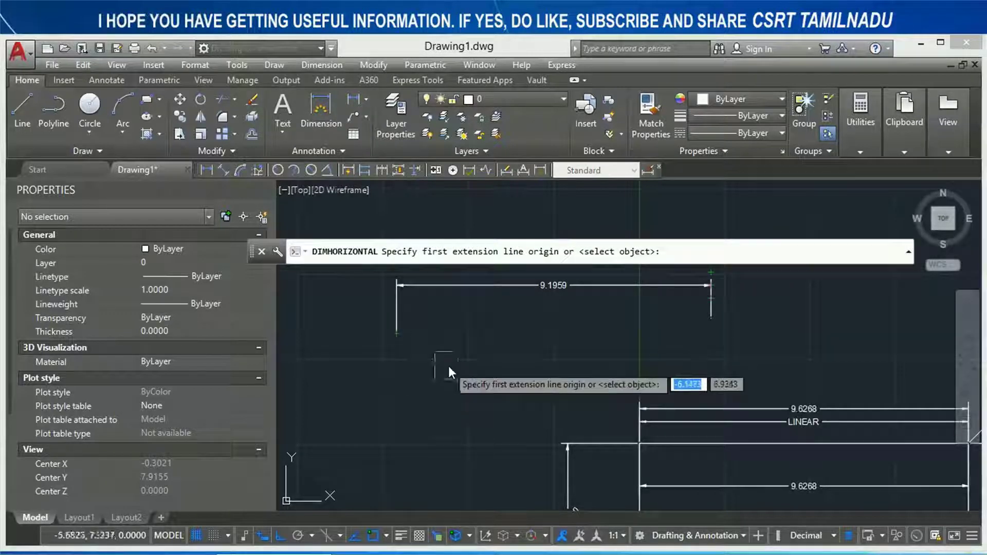
pyautogui.click(448, 366)
pyautogui.click(442, 479)
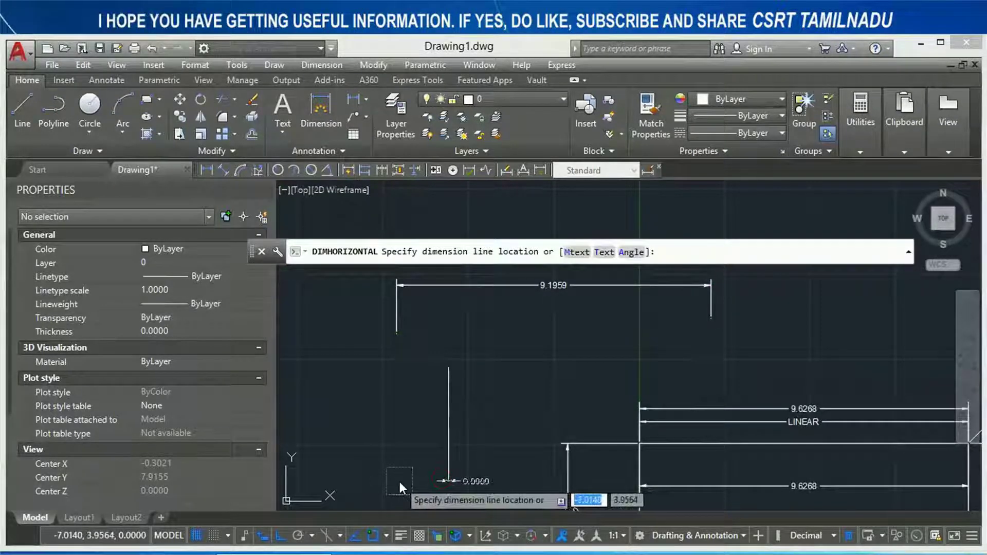
pyautogui.click(400, 482)
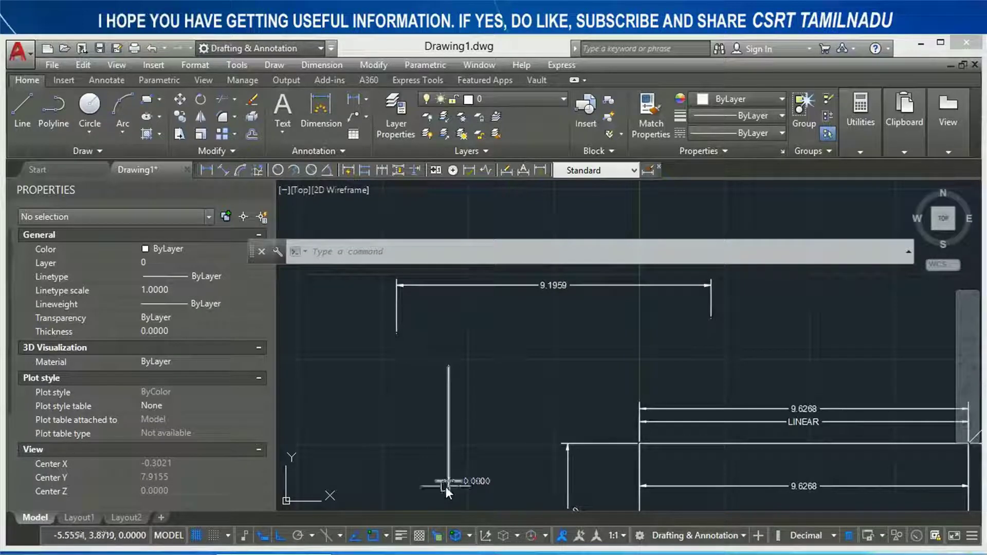
# Step: Add a 2.8928 DIMVERTICAL dimension between two points, placed to their left
pyautogui.write('DIMVERTICAL')
pyautogui.press('Return')
pyautogui.click(530, 339)
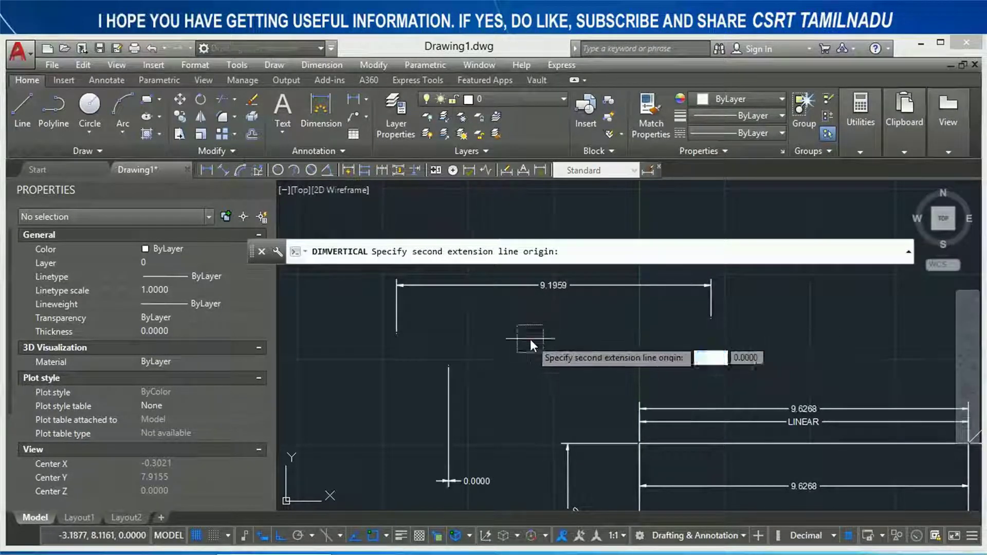
pyautogui.click(523, 438)
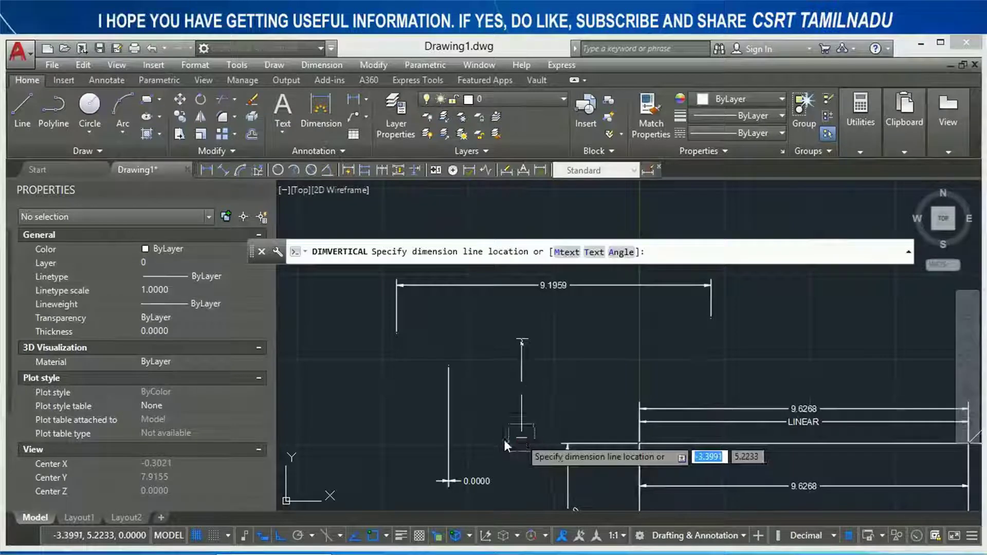
pyautogui.click(370, 432)
# Step: Add another vertical dimension between two points and place its dimension line
pyautogui.press('Return')
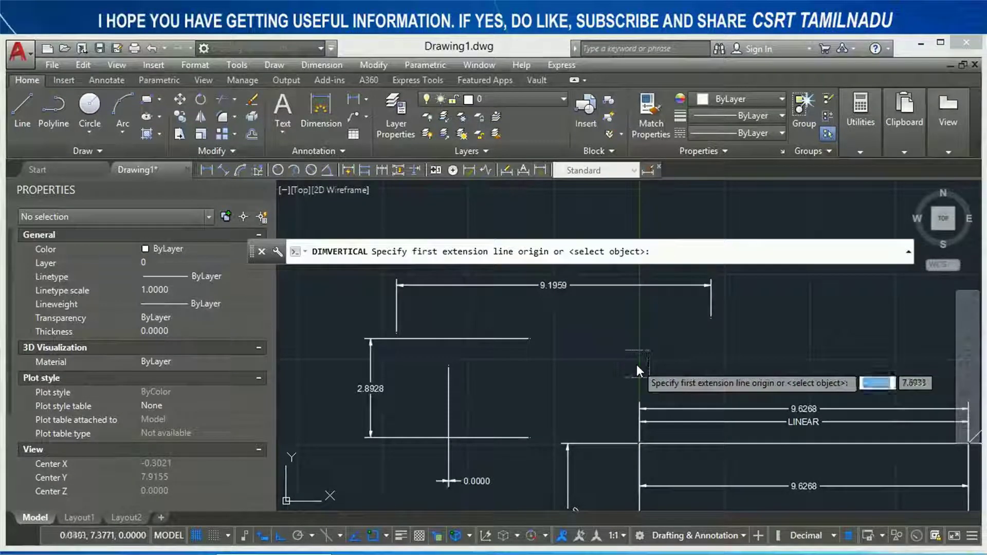
pyautogui.click(637, 366)
pyautogui.click(779, 360)
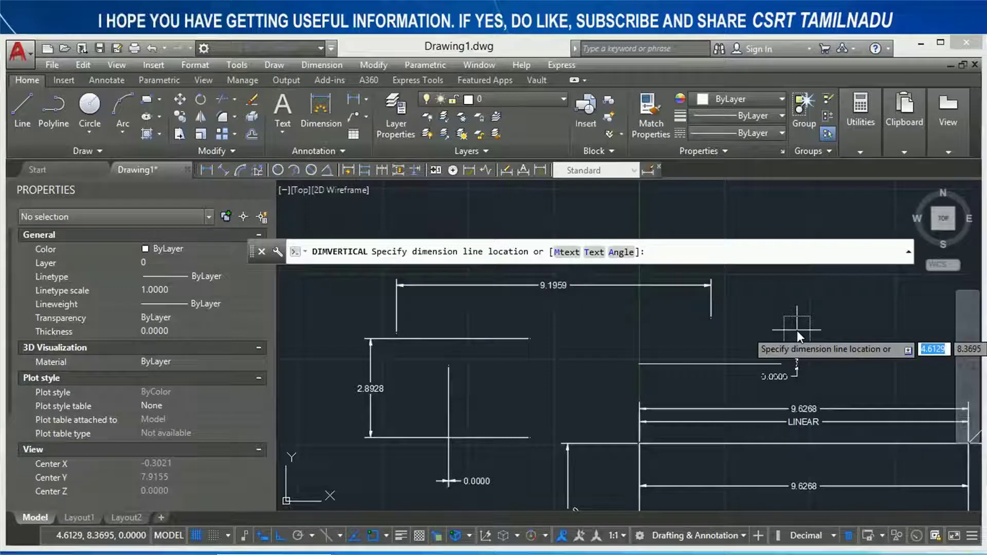
pyautogui.click(797, 331)
# Step: Add a DIMROTATED dimension at 30 degrees between two points, placed left of the rectangle
pyautogui.scroll(-4, 751, 338)
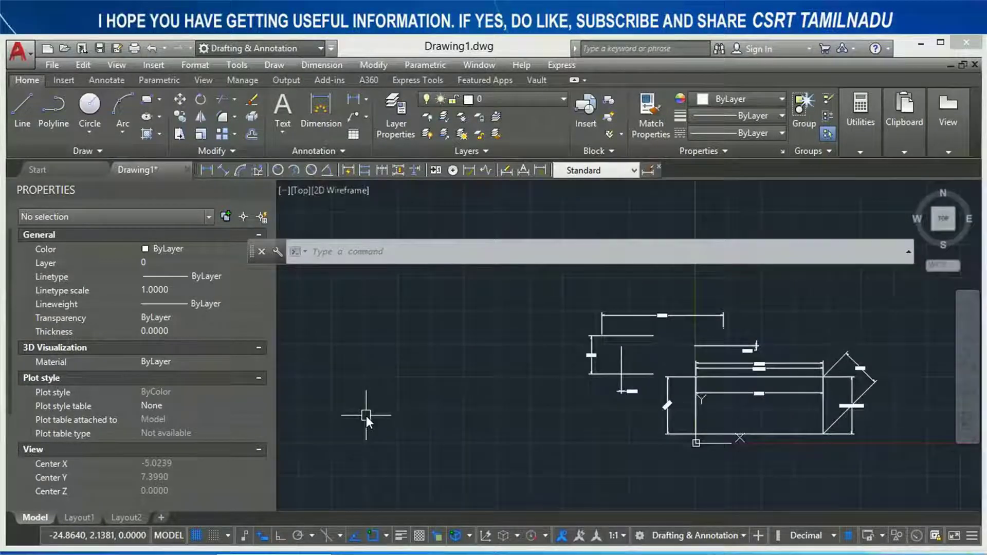
pyautogui.write('DI')
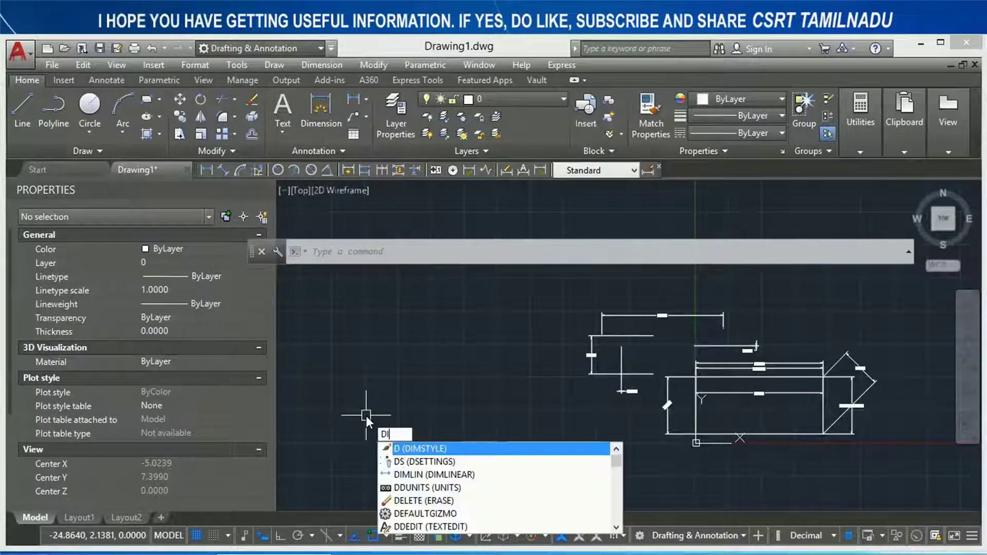
pyautogui.write('MR')
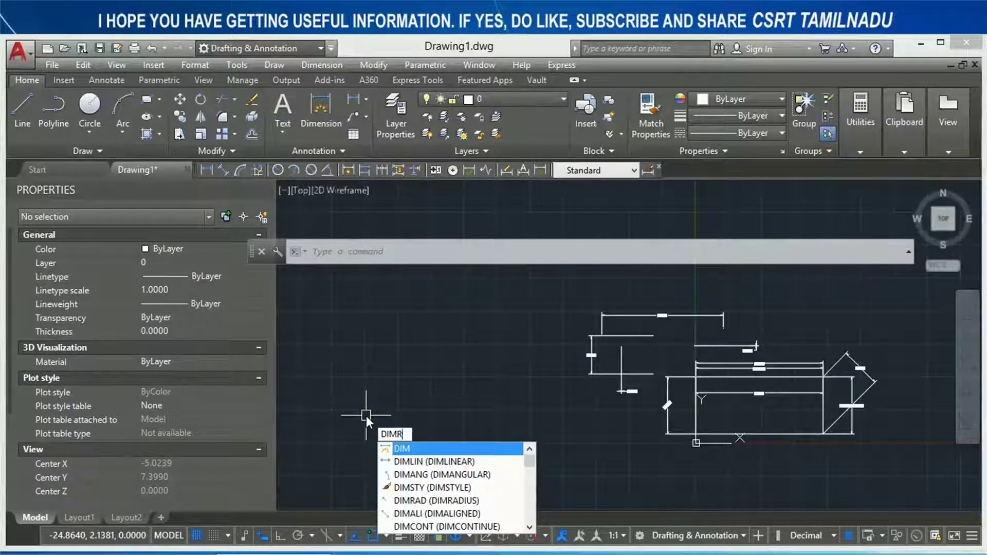
pyautogui.write('DT')
pyautogui.press('Return')
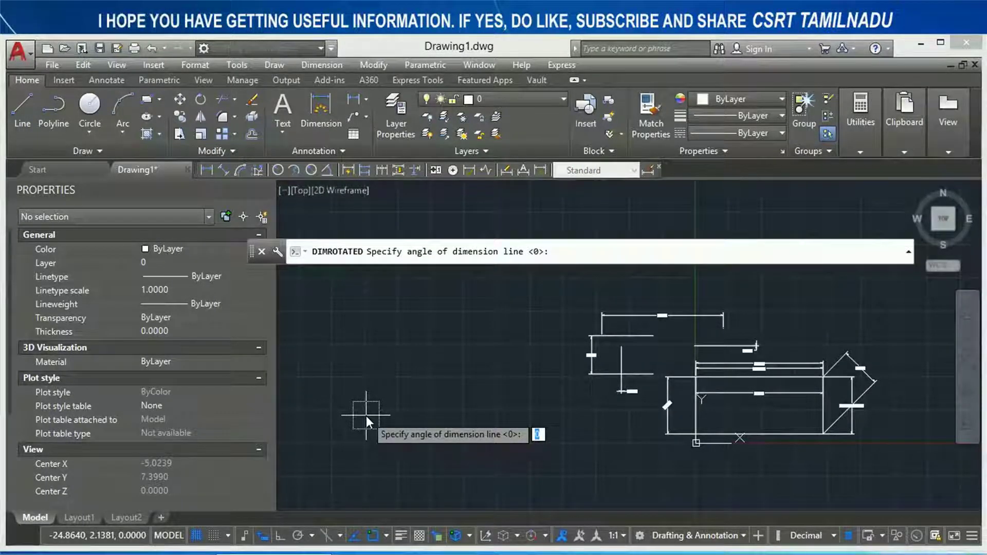
pyautogui.write('30')
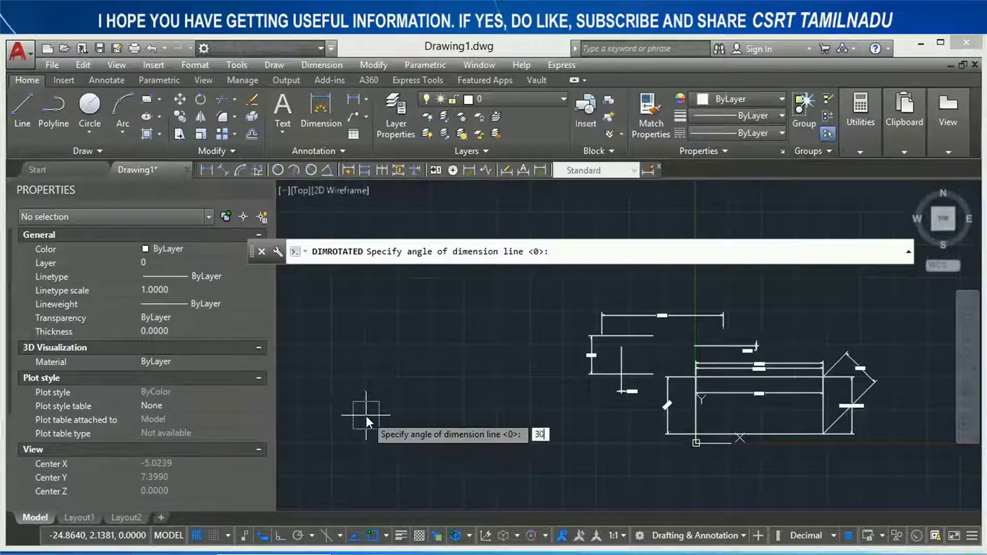
pyautogui.press('Return')
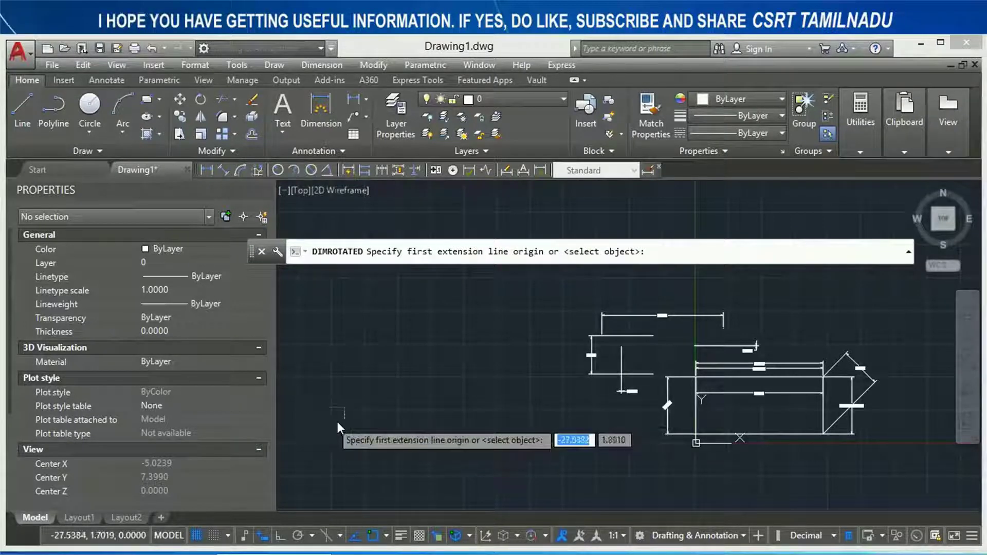
pyautogui.click(342, 423)
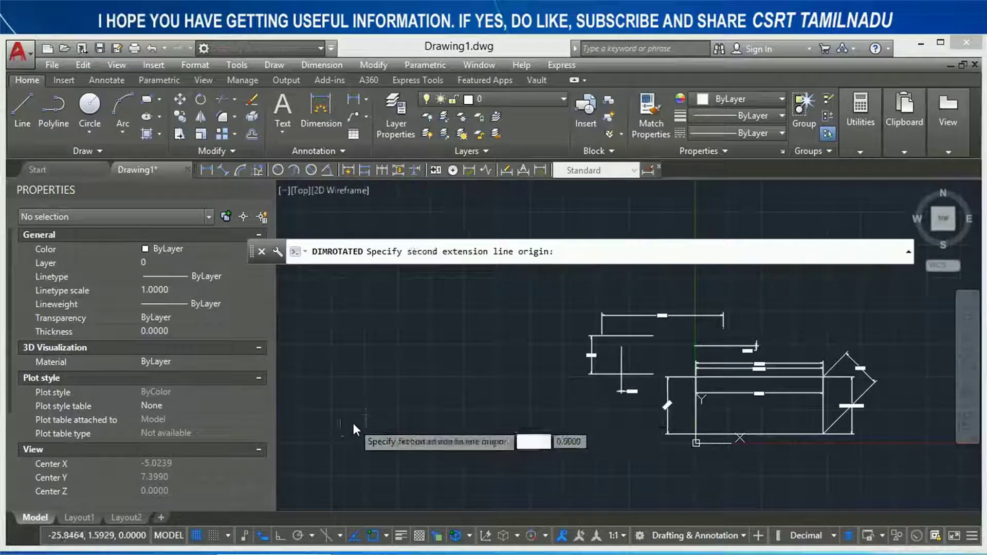
pyautogui.click(514, 403)
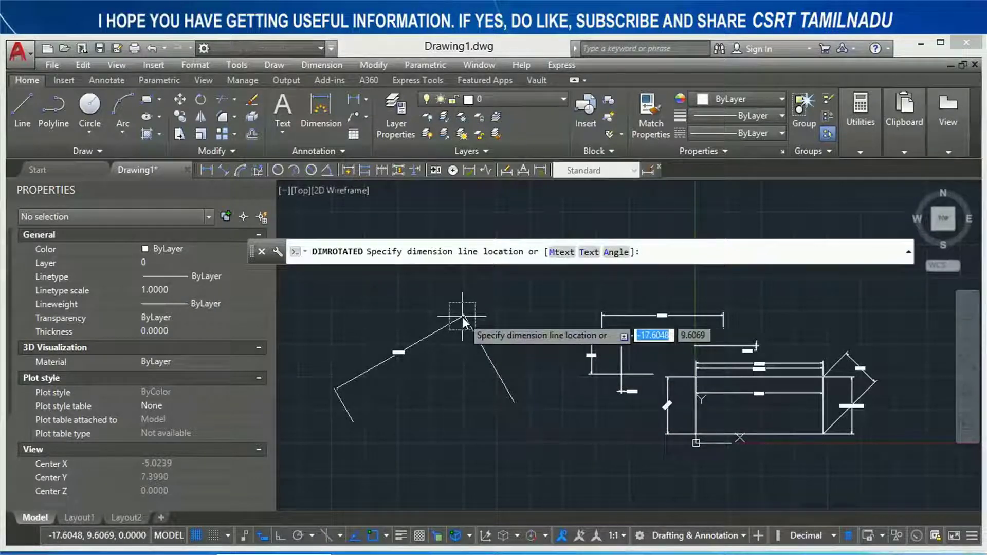
pyautogui.click(438, 317)
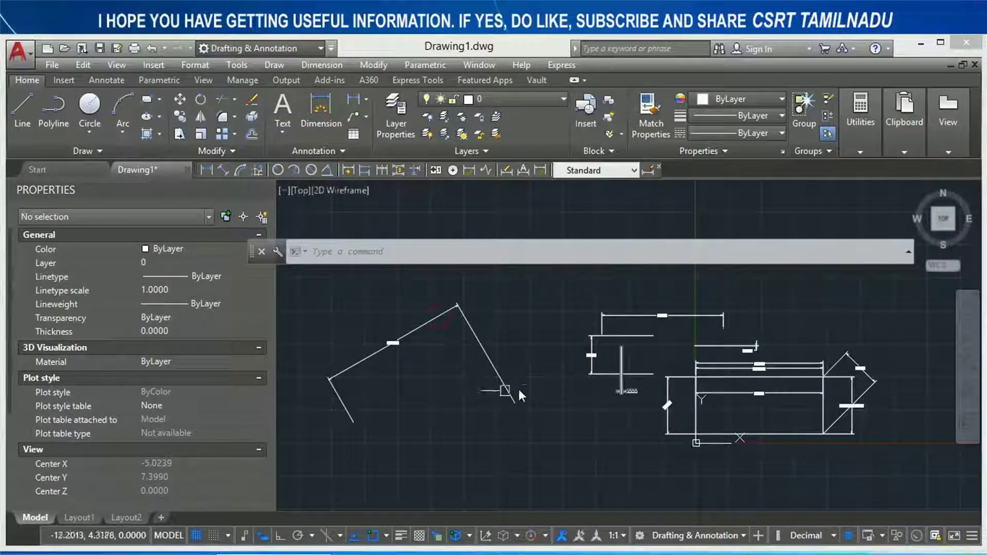
pyautogui.scroll(2, 485, 394)
# Step: Replace the top dimension's 9.6268 text with 14
pyautogui.scroll(3, 704, 313)
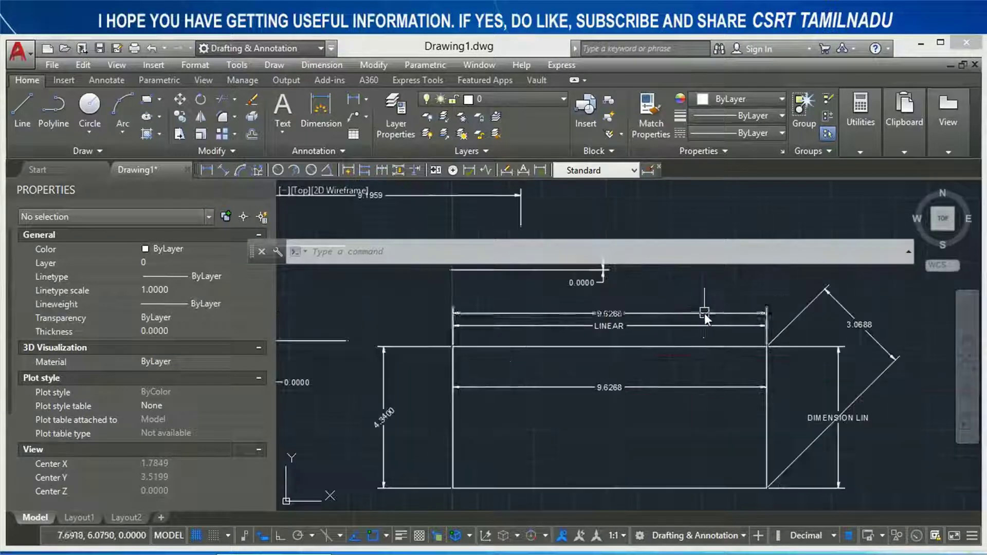
pyautogui.scroll(2, 613, 315)
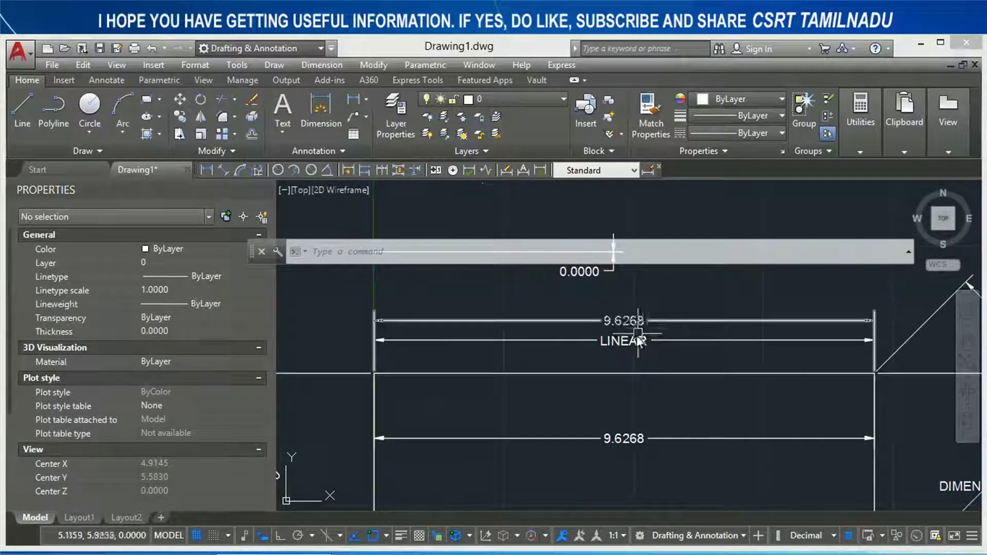
pyautogui.moveTo(605, 347); pyautogui.dragTo(596, 345, button='middle')
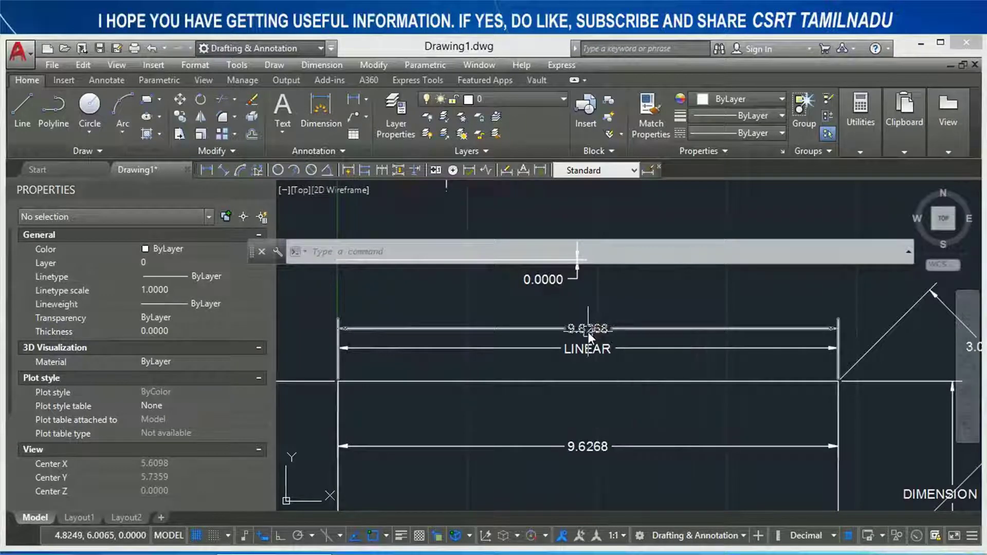
pyautogui.doubleClick(589, 332)
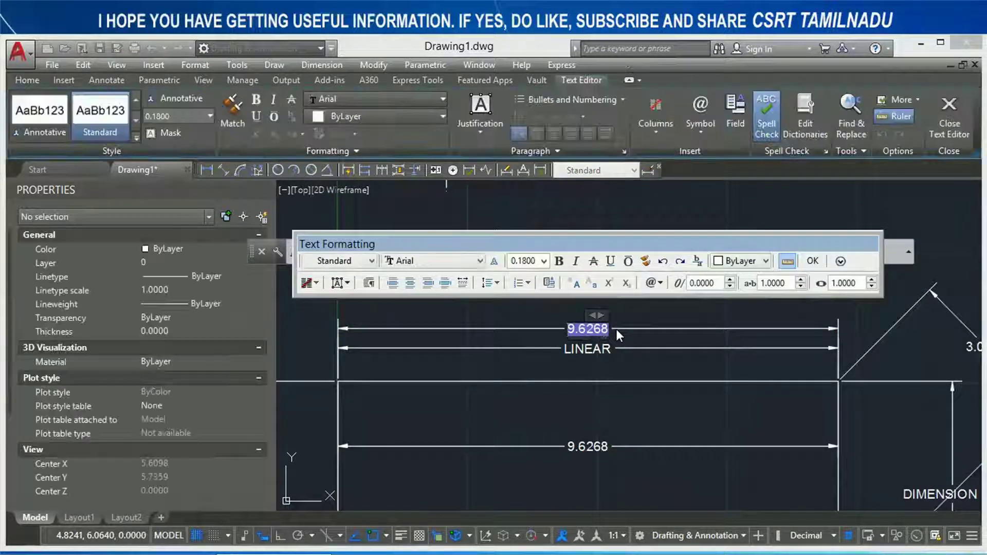
pyautogui.press('Delete')
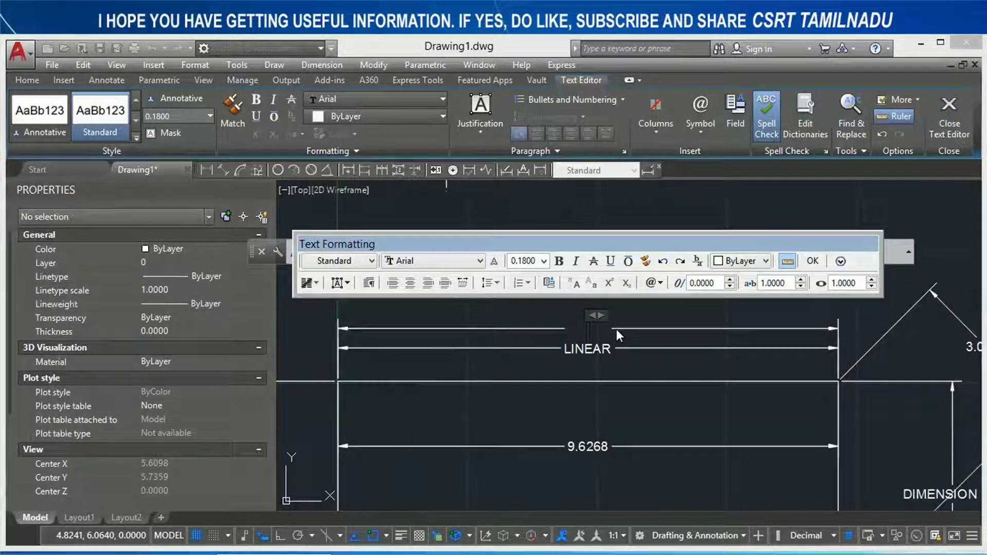
pyautogui.write('14')
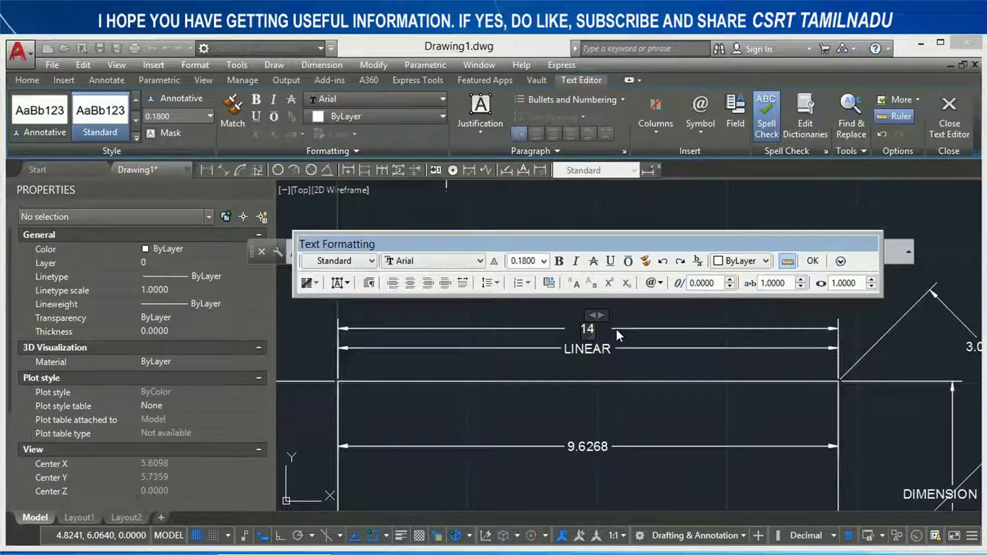
pyautogui.click(621, 371)
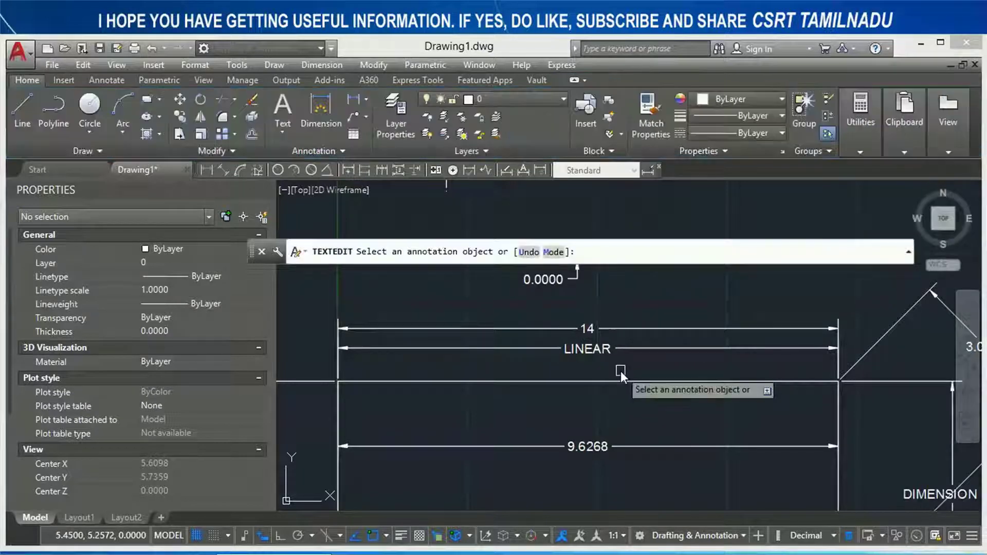
pyautogui.press('Escape')
# Step: Undo the text override so the top dimension shows 9.6268 again
pyautogui.click(478, 382)
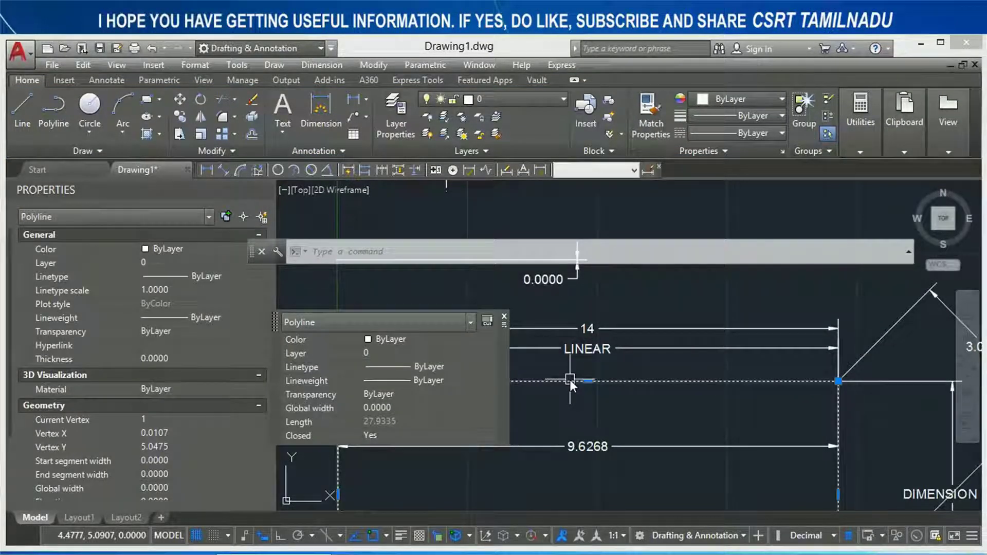
pyautogui.press('Escape')
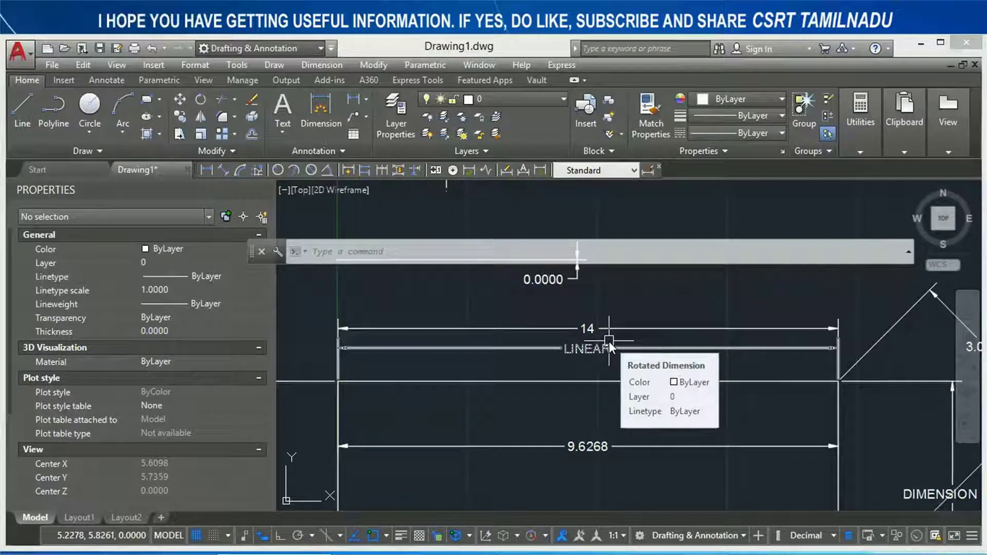
pyautogui.hotkey('ctrl', 'z')
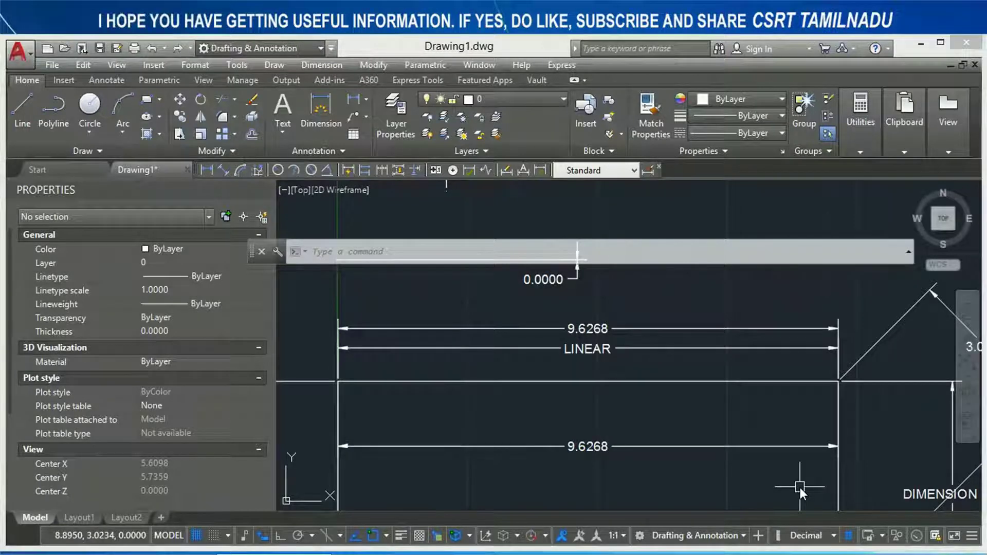
# Step: Stretch the rectangle's bottom-right corner rightward so the top dimension updates to 10.5791
pyautogui.click(840, 495)
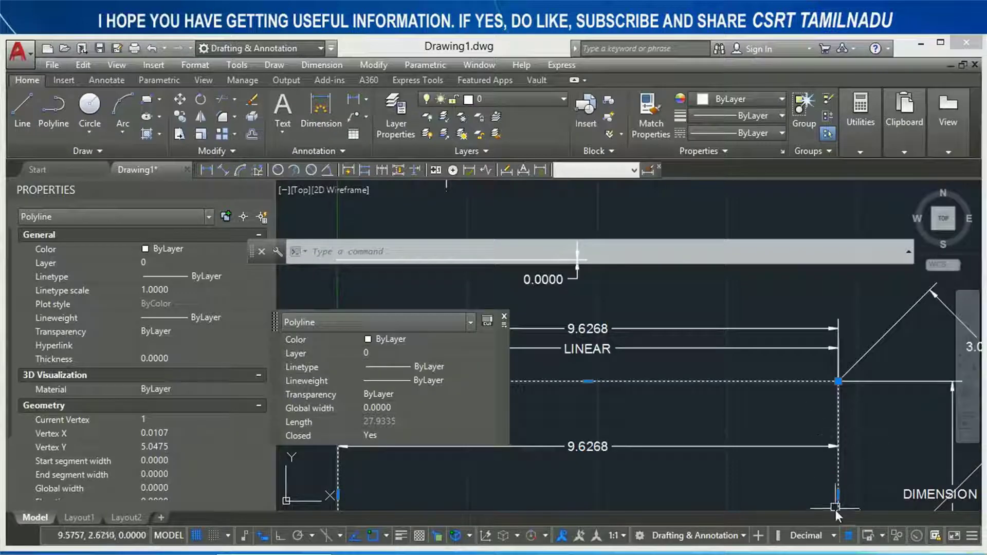
pyautogui.click(842, 494)
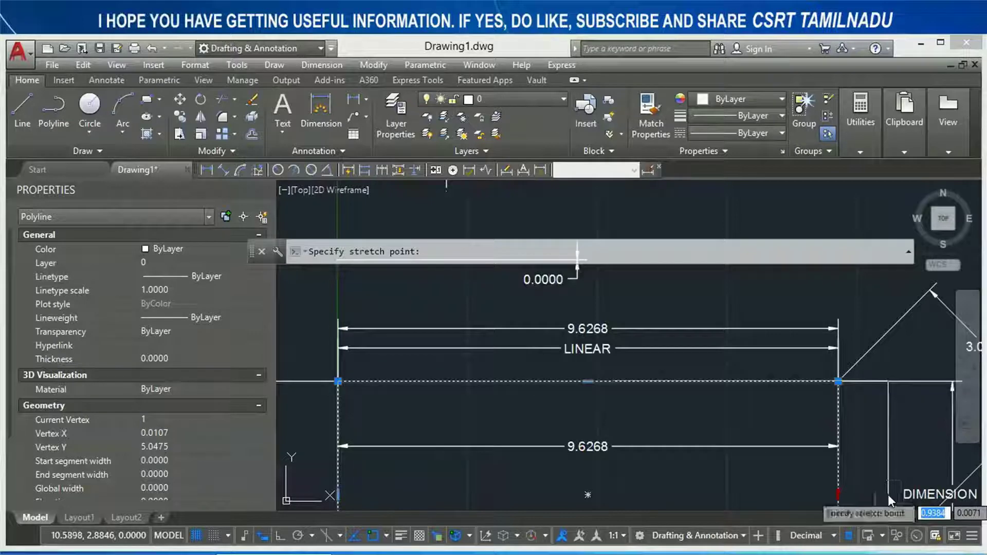
pyautogui.click(887, 495)
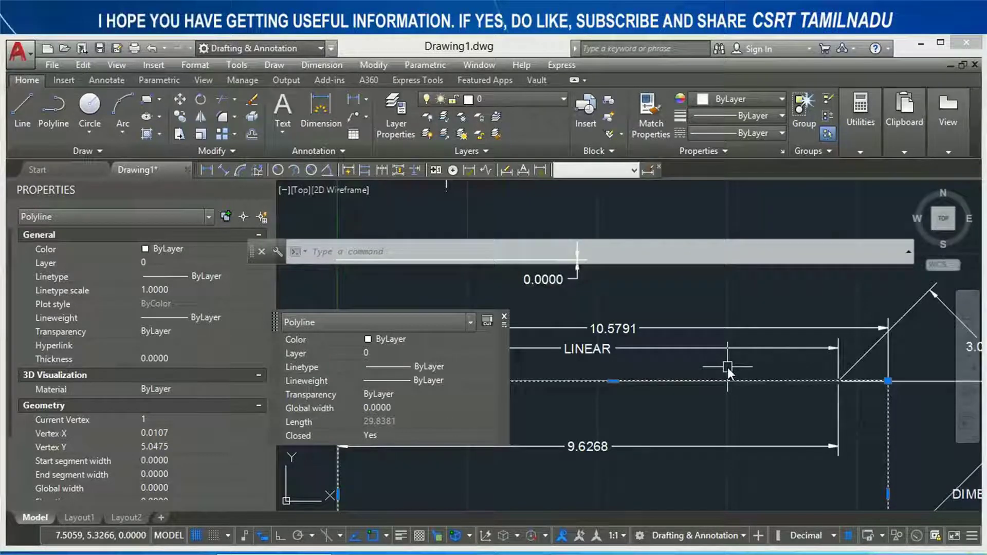
pyautogui.press('Escape')
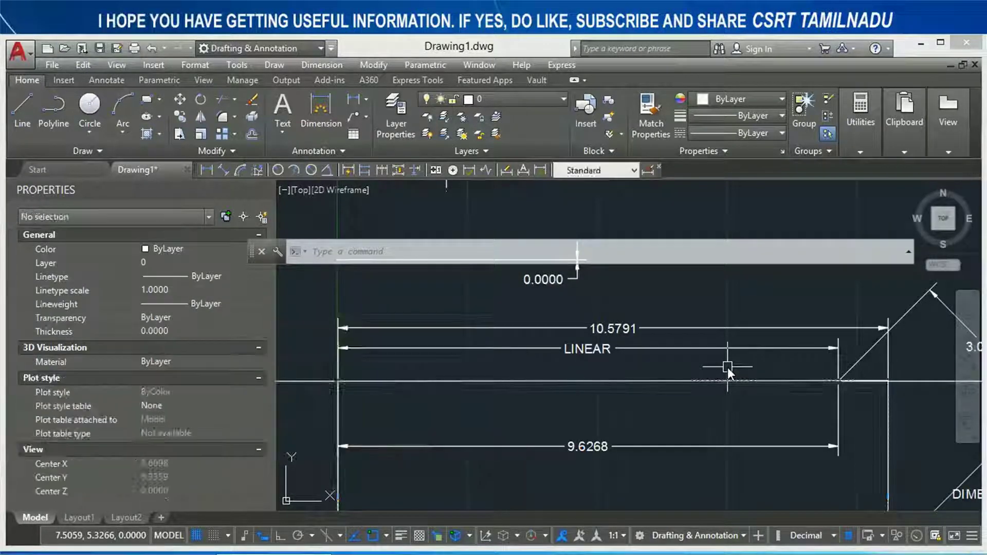